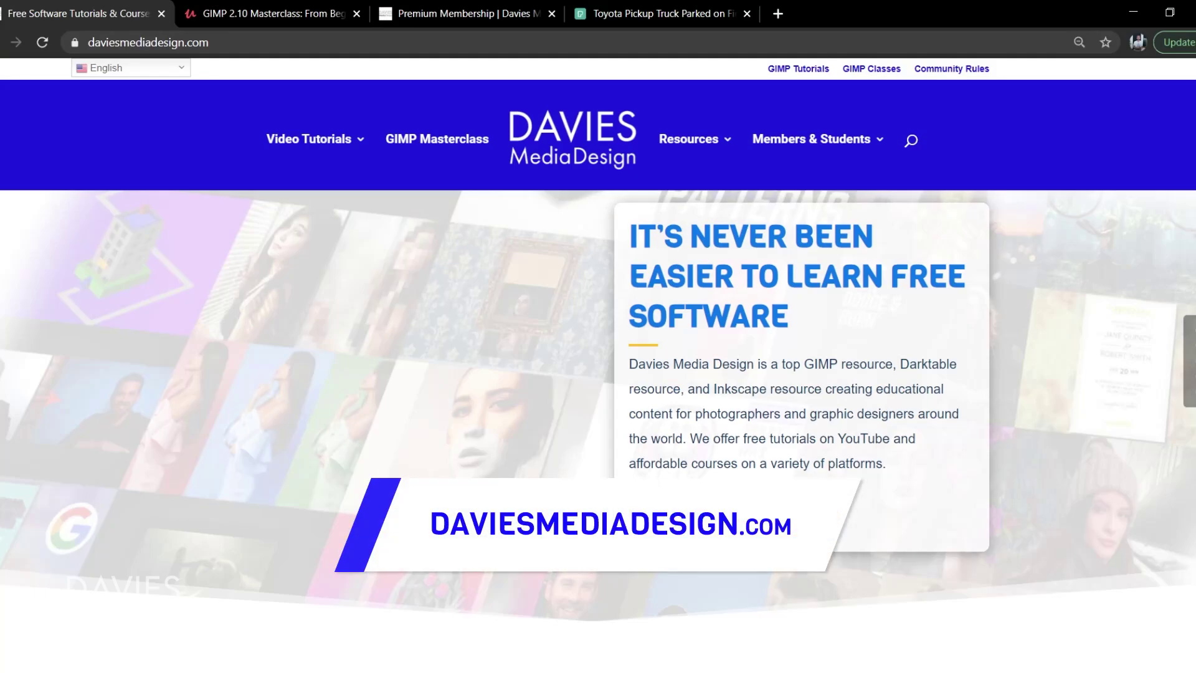
Scroll down the Davies Media Design homepage past its GIMP tutorials and membership offer
{"action": "scroll", "coordinate": [598, 374], "scroll_direction": "down", "scroll_amount": 10}
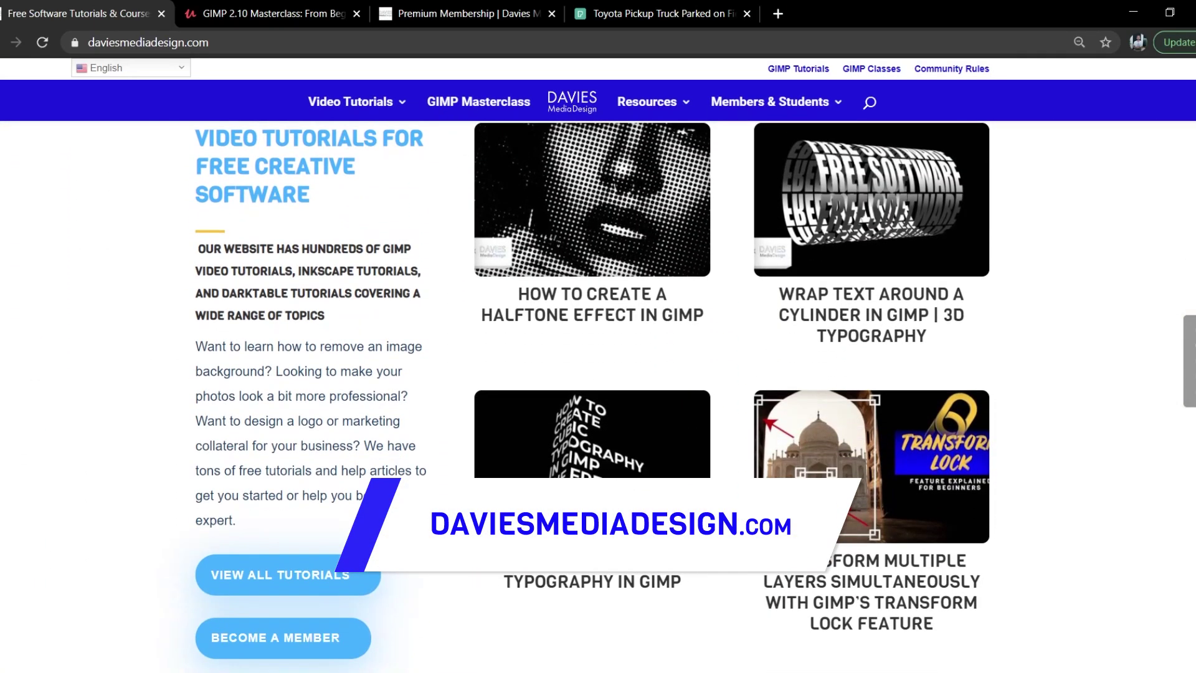
{"action": "scroll", "coordinate": [361, 496], "scroll_direction": "down", "scroll_amount": 4}
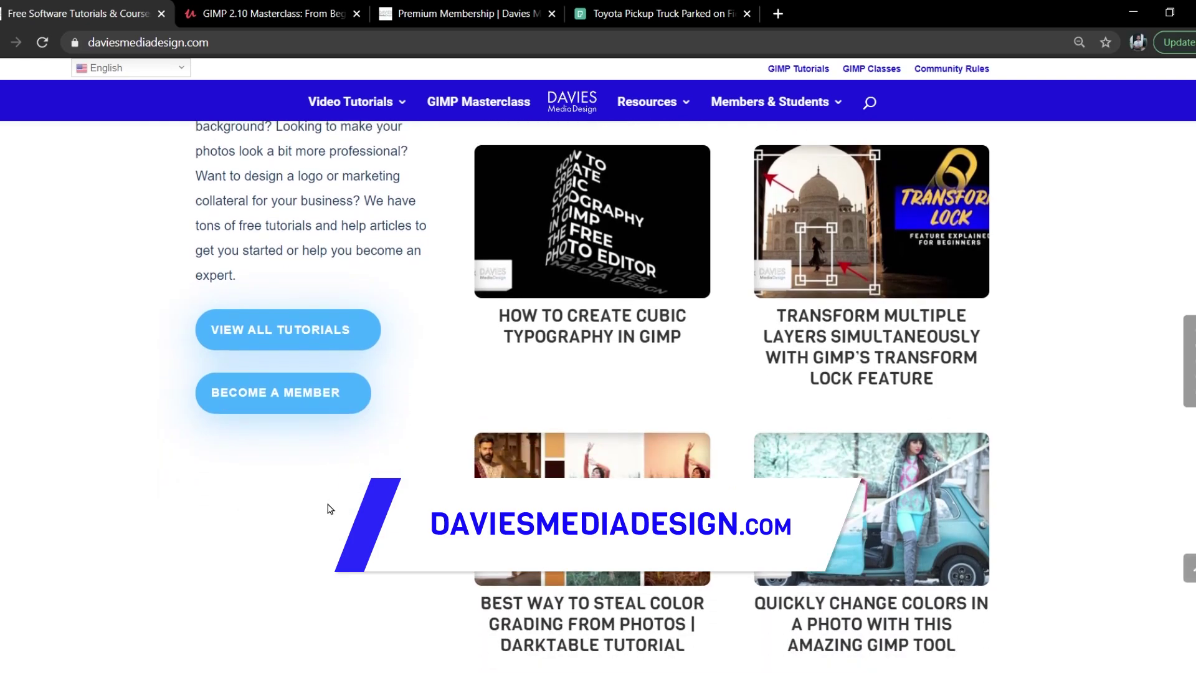
{"action": "scroll", "coordinate": [330, 509], "scroll_direction": "down", "scroll_amount": 6}
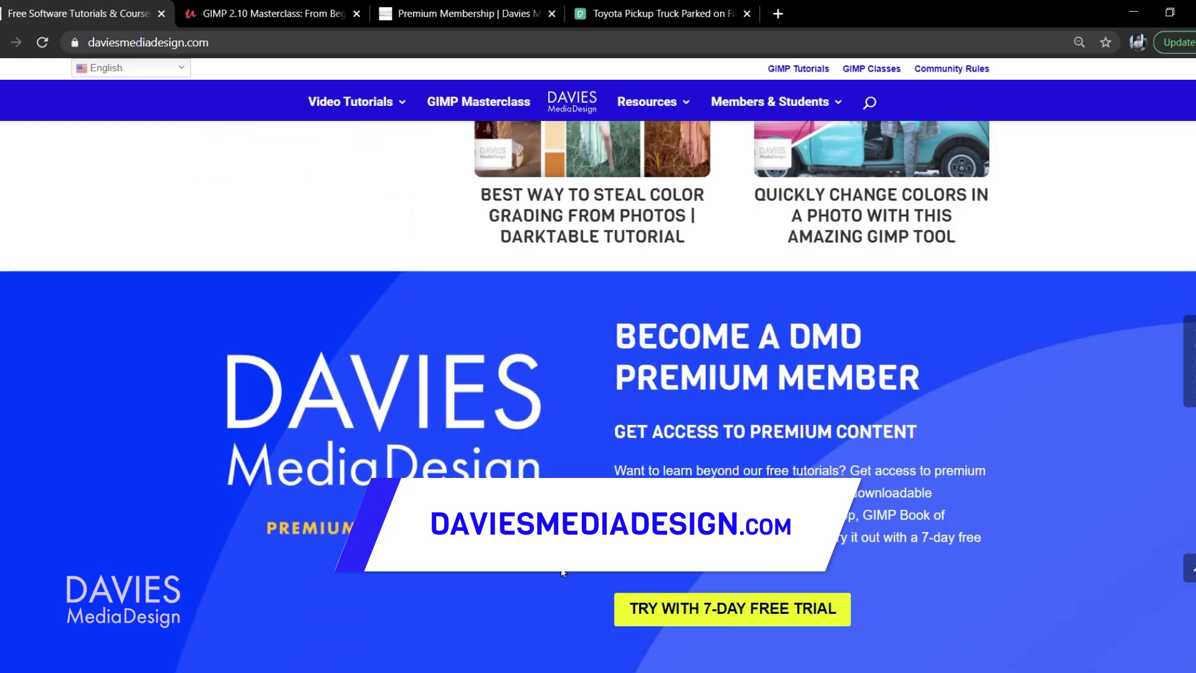
{"action": "scroll", "coordinate": [551, 574], "scroll_direction": "down", "scroll_amount": 12}
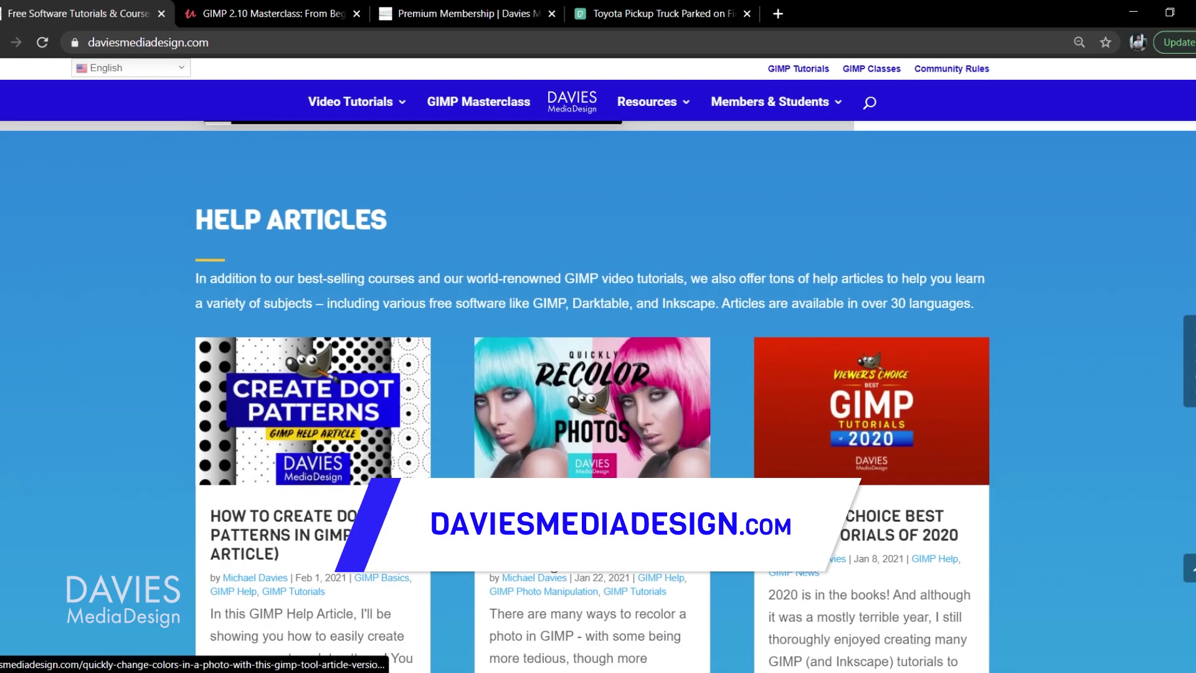
{"action": "scroll", "coordinate": [537, 428], "scroll_direction": "down", "scroll_amount": 15}
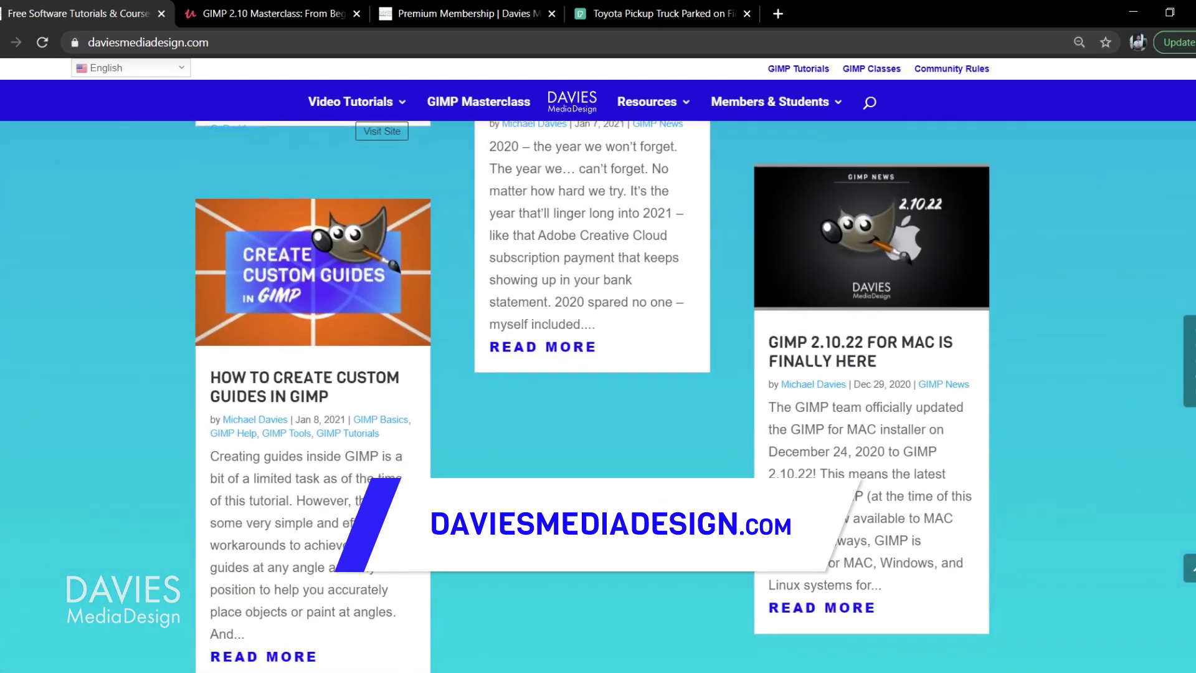
Cycle through the tabs to the Pexels truck photo and download it at Original size
{"action": "key", "text": "ctrl+Tab"}
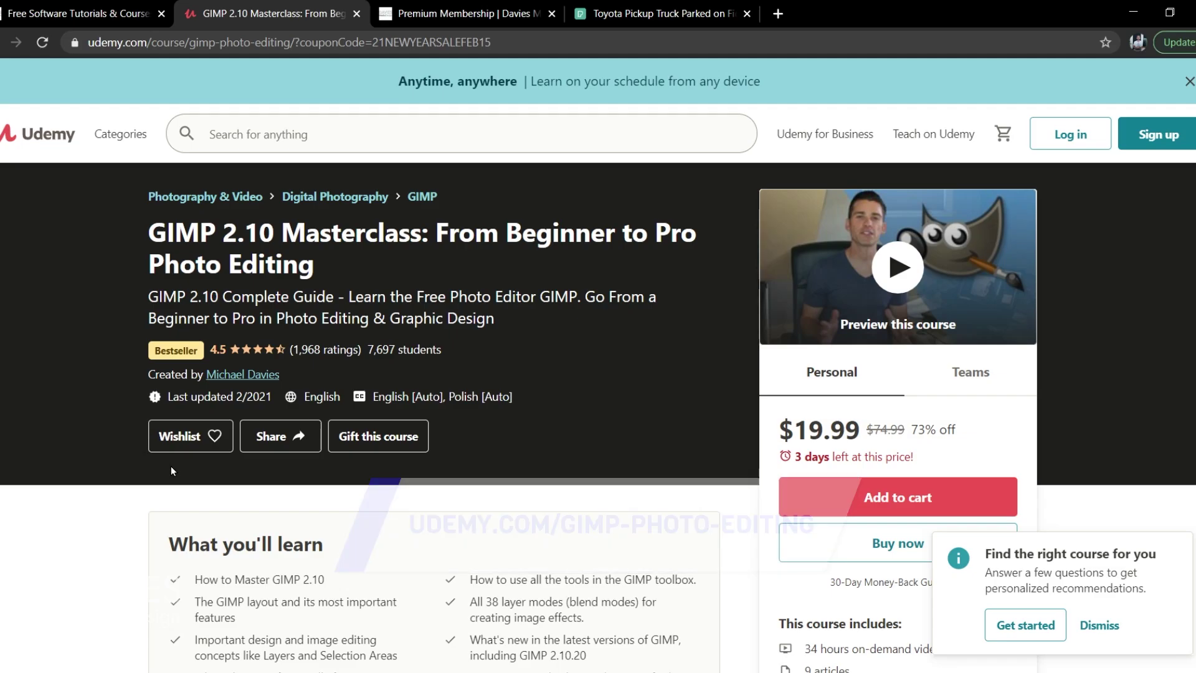
{"action": "key", "text": "ctrl+Tab"}
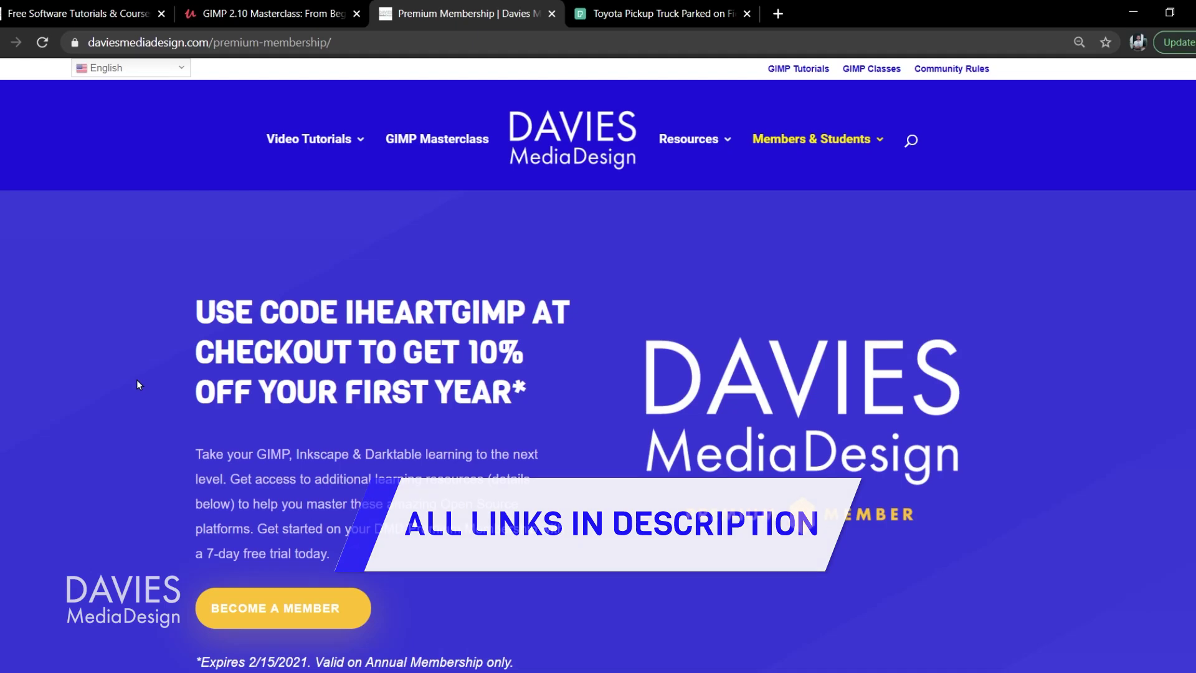
{"action": "key", "text": "ctrl+Tab"}
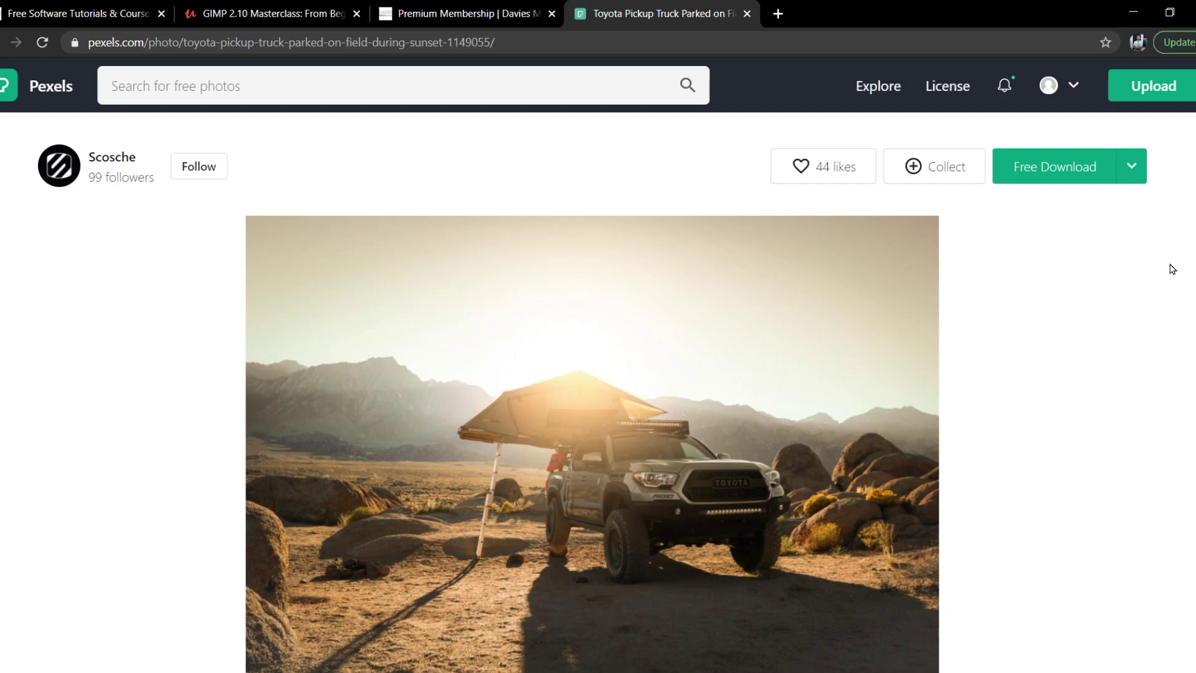
{"action": "left_click", "coordinate": [1130, 171]}
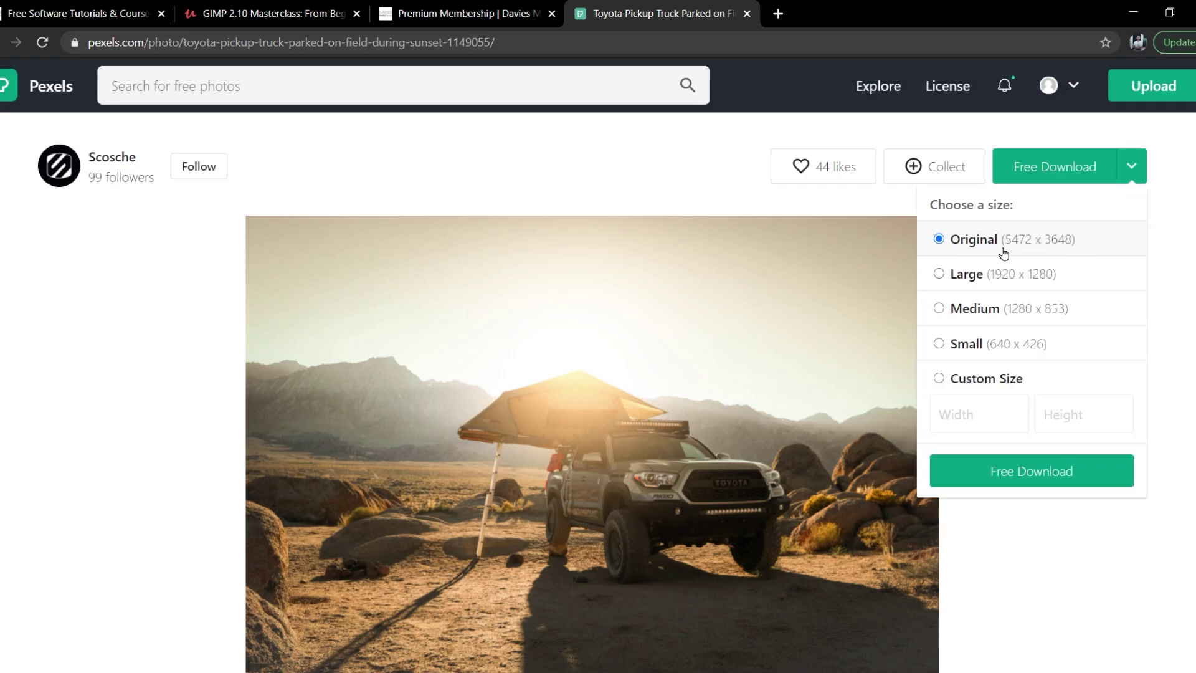
{"action": "left_click", "coordinate": [1070, 476]}
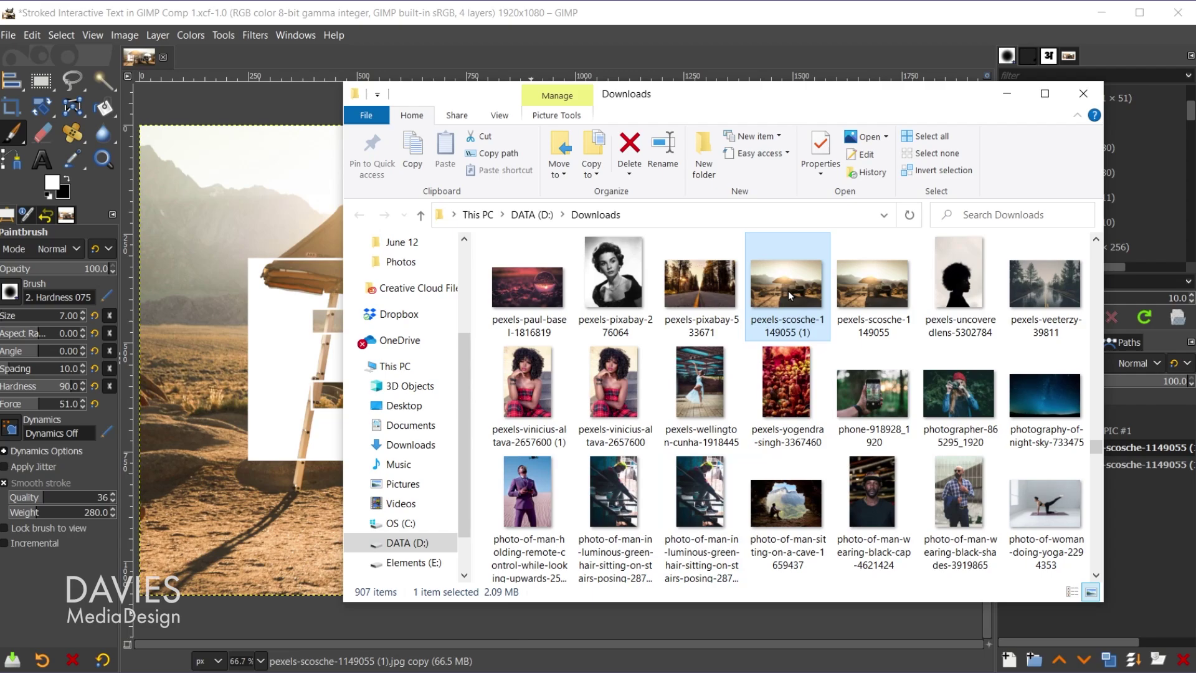
Open pexels-scosche-1149055 in GIMP by dragging it in, converting it to built-in sRGB
{"action": "mouse_move", "coordinate": [790, 295]}
{"action": "left_mouse_down"}
{"action": "mouse_move", "coordinate": [320, 299]}
{"action": "mouse_move", "coordinate": [97, 84]}
{"action": "mouse_move", "coordinate": [59, 67]}
{"action": "mouse_move", "coordinate": [75, 64]}
{"action": "left_mouse_up"}
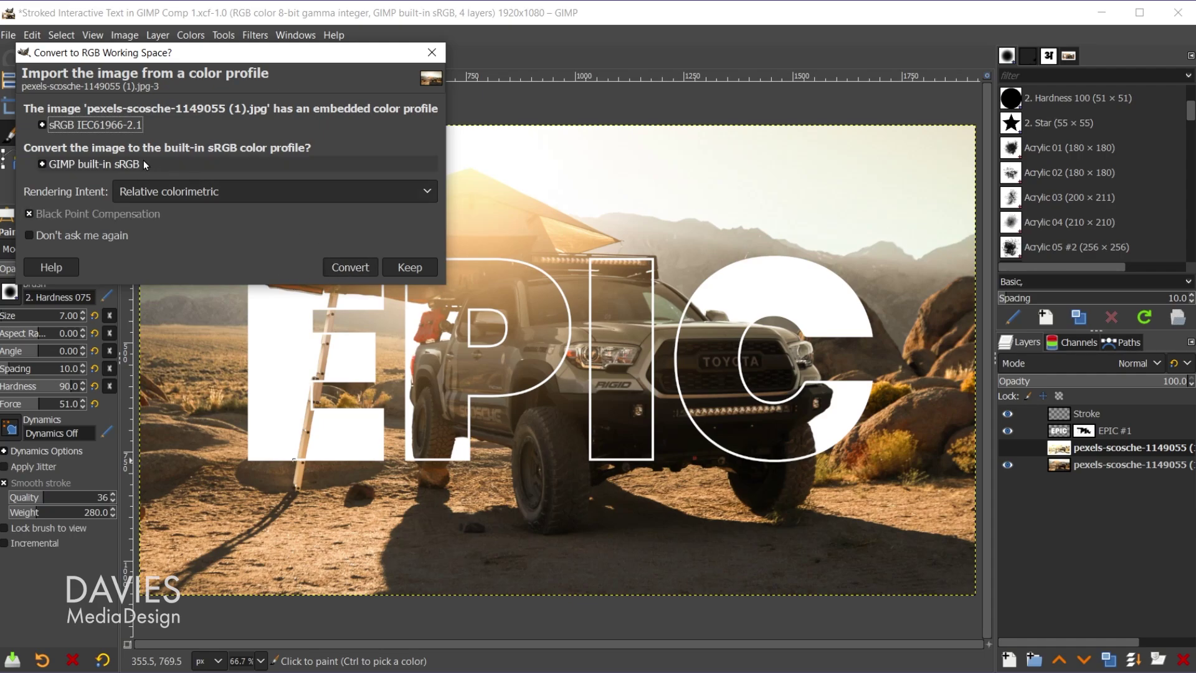
{"action": "left_click", "coordinate": [350, 267]}
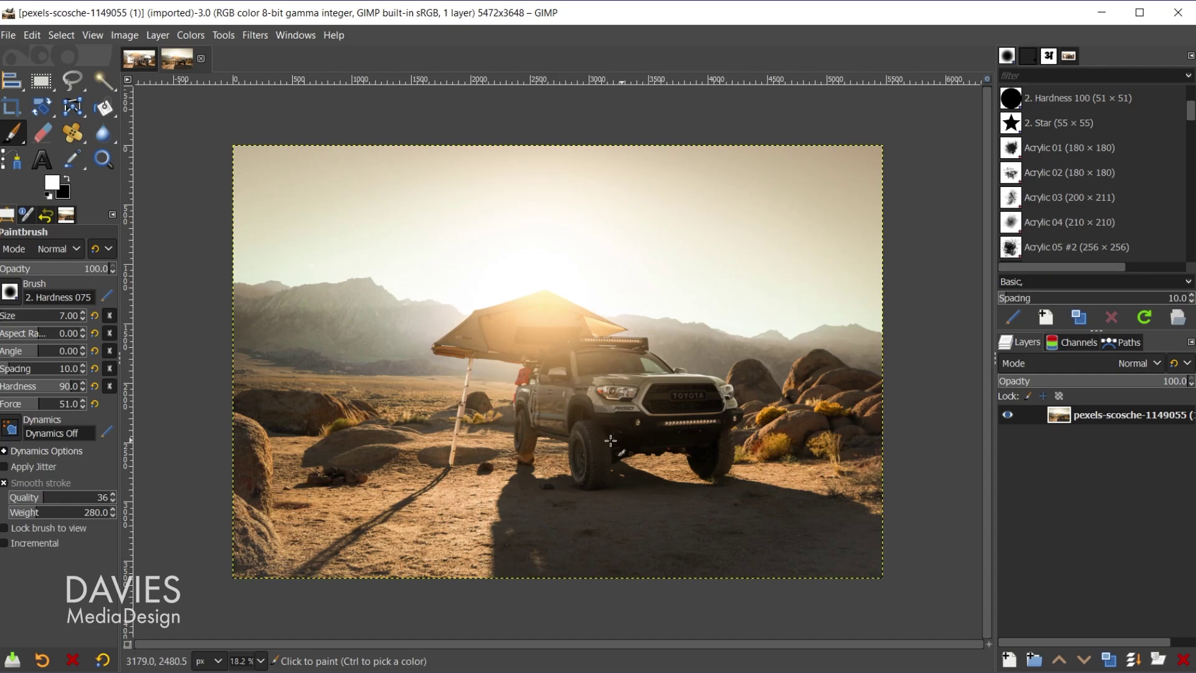
Set the Crop tool to a fixed 1920:1080 aspect ratio
{"action": "left_click", "coordinate": [11, 107]}
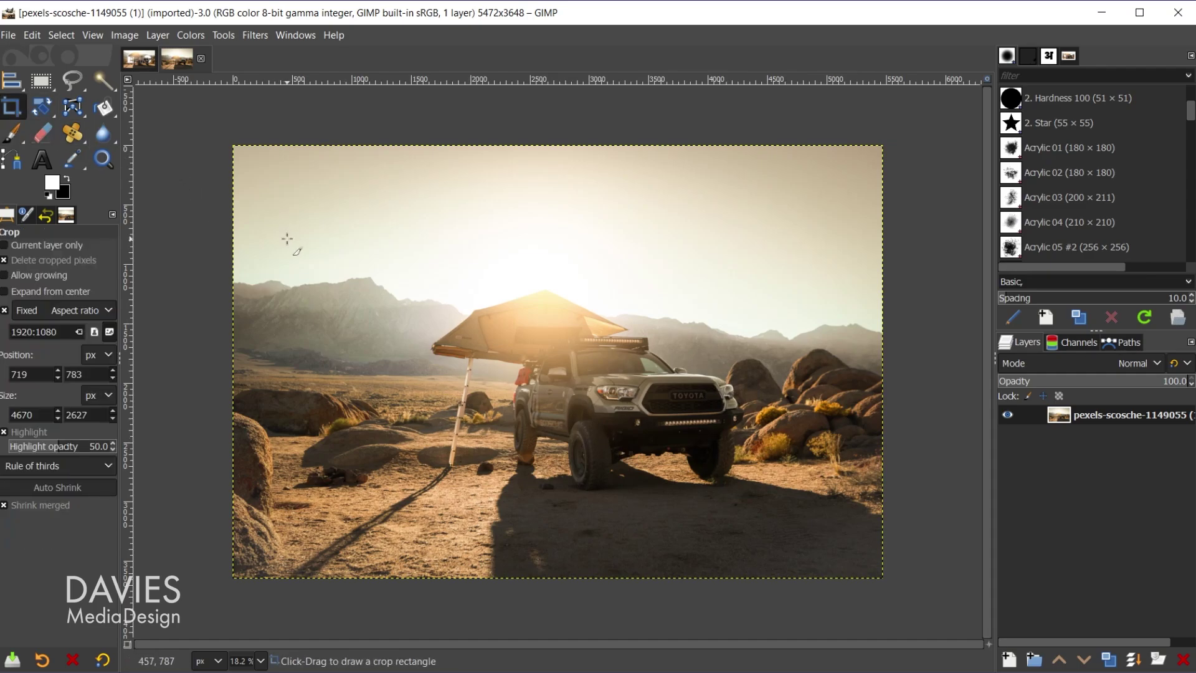
{"action": "left_click", "coordinate": [50, 274]}
{"action": "left_click", "coordinate": [51, 275]}
{"action": "left_click", "coordinate": [5, 312]}
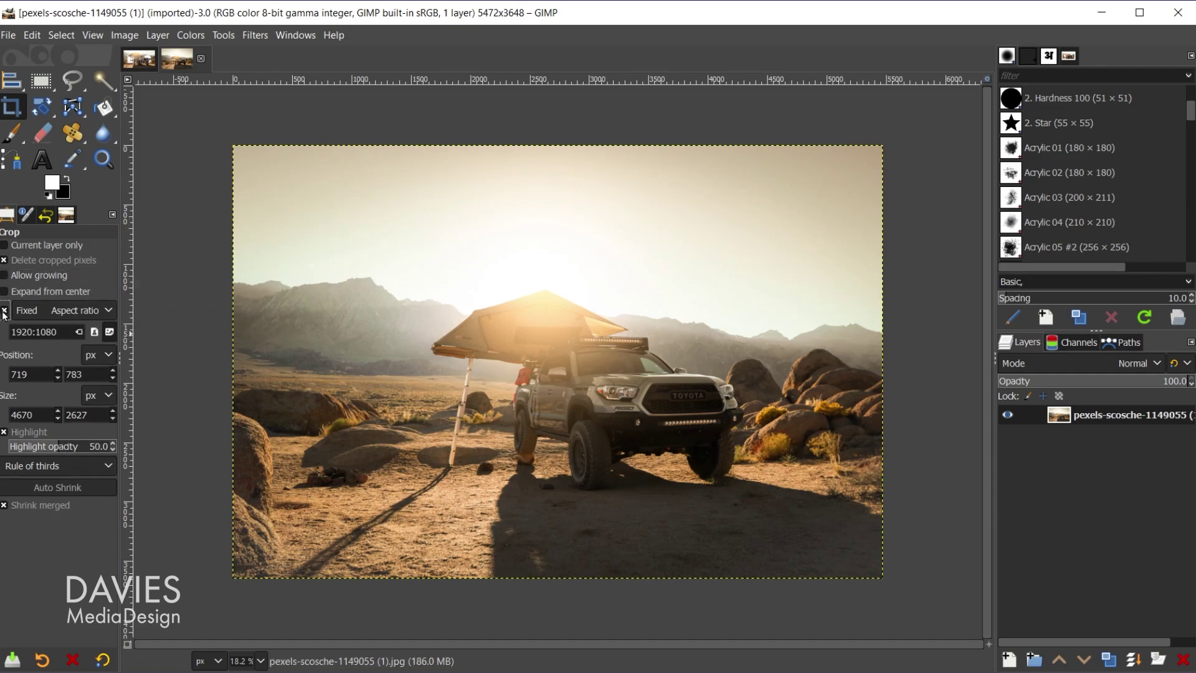
{"action": "left_click", "coordinate": [84, 311]}
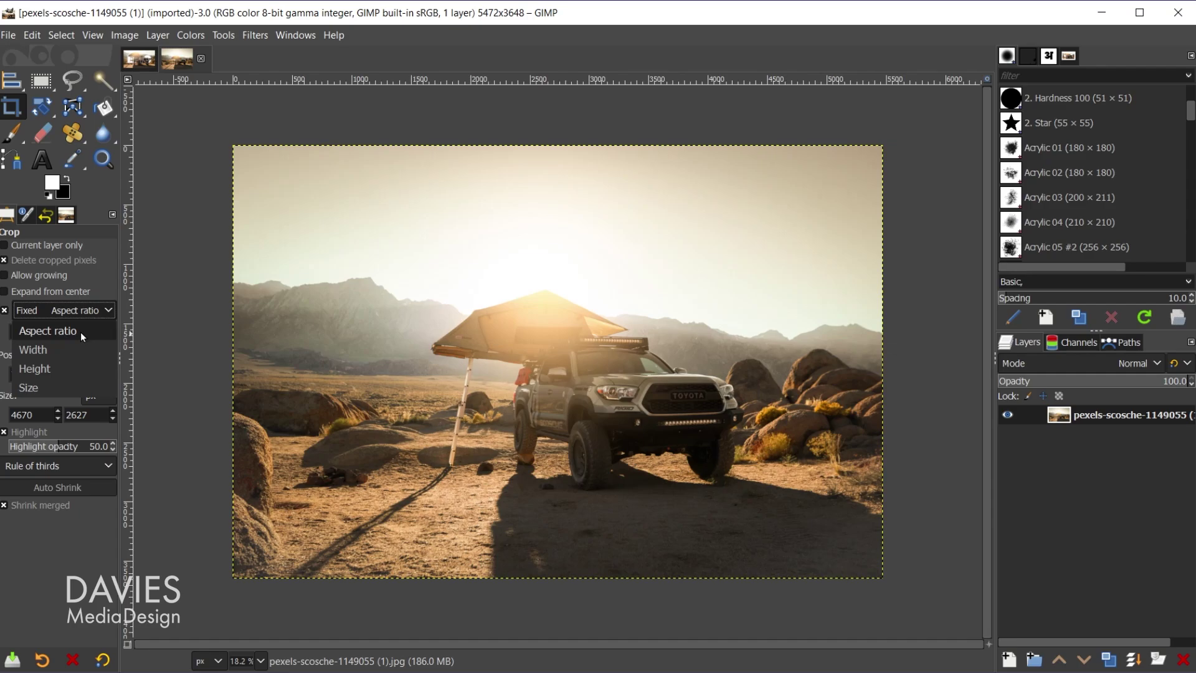
{"action": "left_click", "coordinate": [80, 331]}
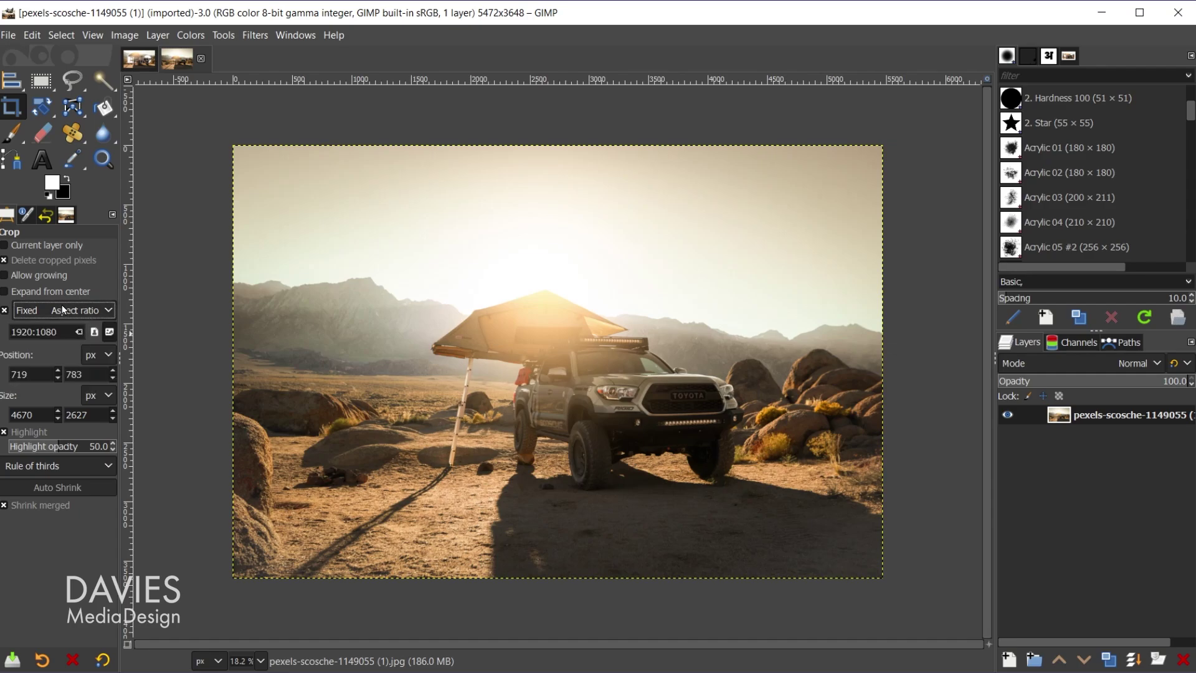
{"action": "left_click", "coordinate": [13, 332]}
{"action": "left_click", "coordinate": [58, 328]}
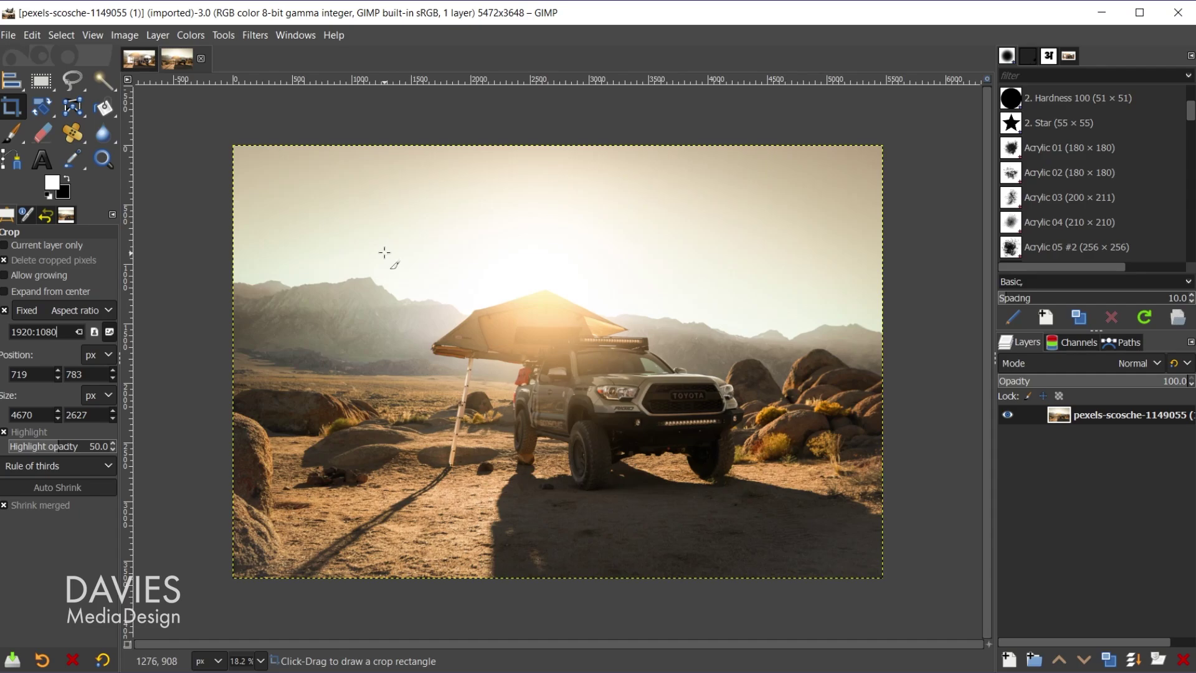
Draw the crop over the truck and tent, shift it left, and apply it
{"action": "left_click_drag", "start_coordinate": [387, 249], "coordinate": [891, 492]}
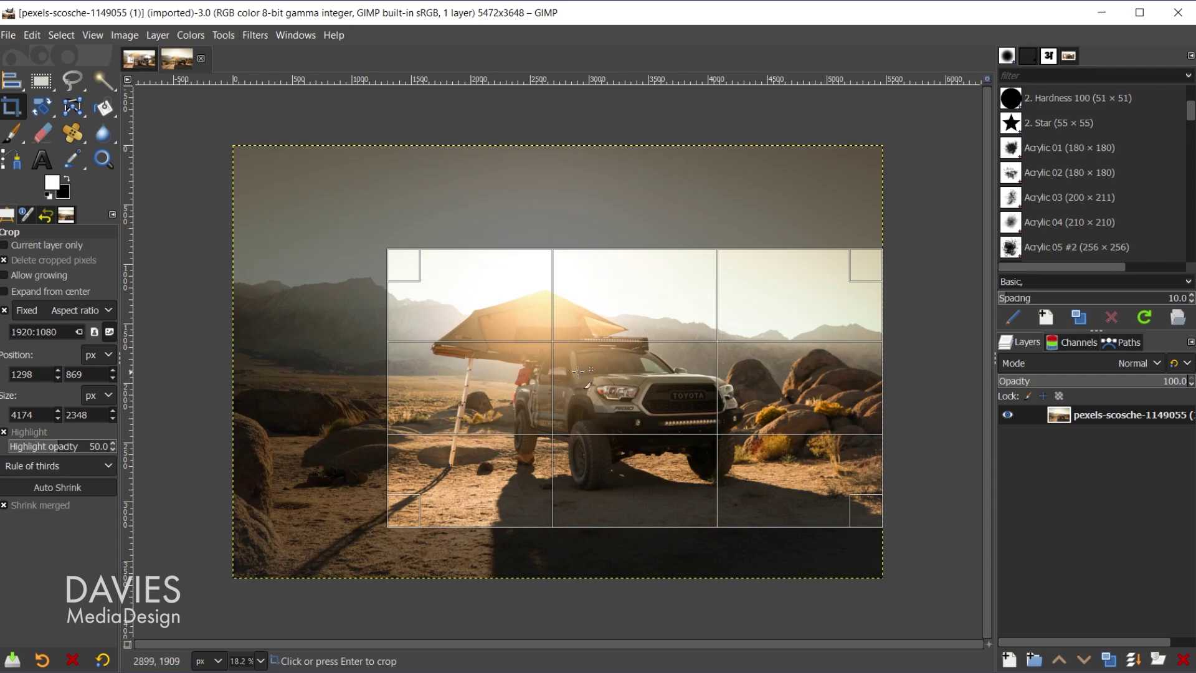
{"action": "left_click_drag", "start_coordinate": [623, 373], "coordinate": [596, 369]}
{"action": "scroll", "coordinate": [563, 429], "scroll_direction": "up", "scroll_amount": 1}
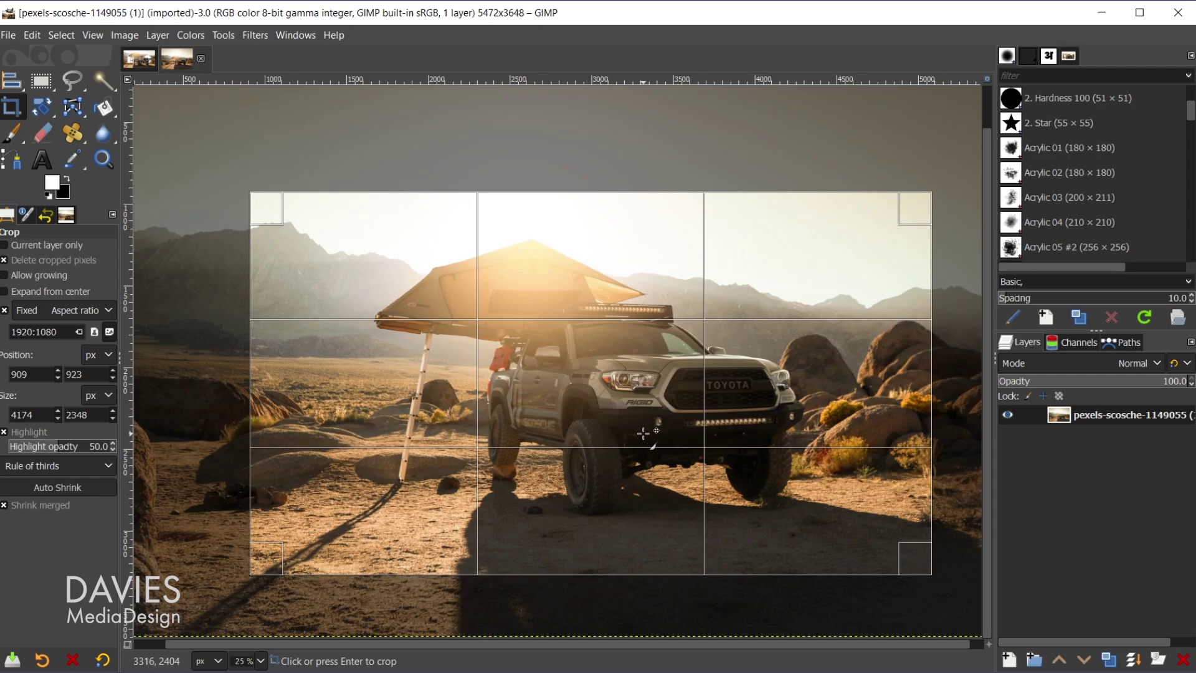
{"action": "key", "text": "Return"}
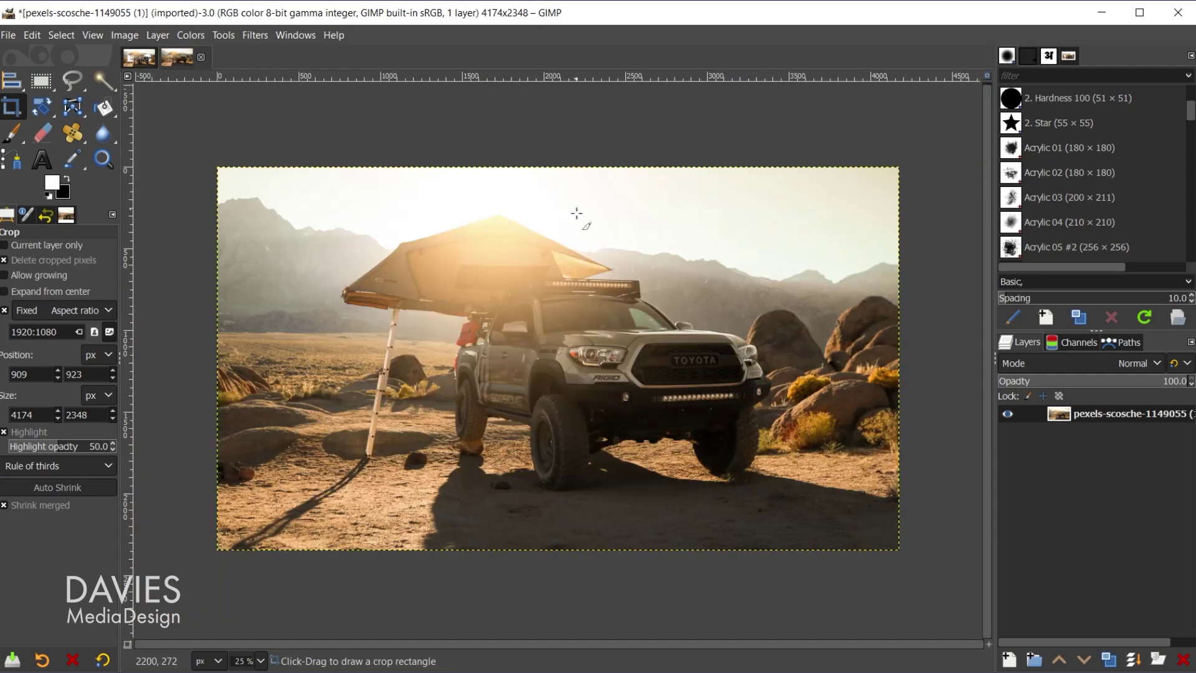
Scale the image to width 1920 and height 1080 using NoHalo interpolation
{"action": "left_click", "coordinate": [128, 36]}
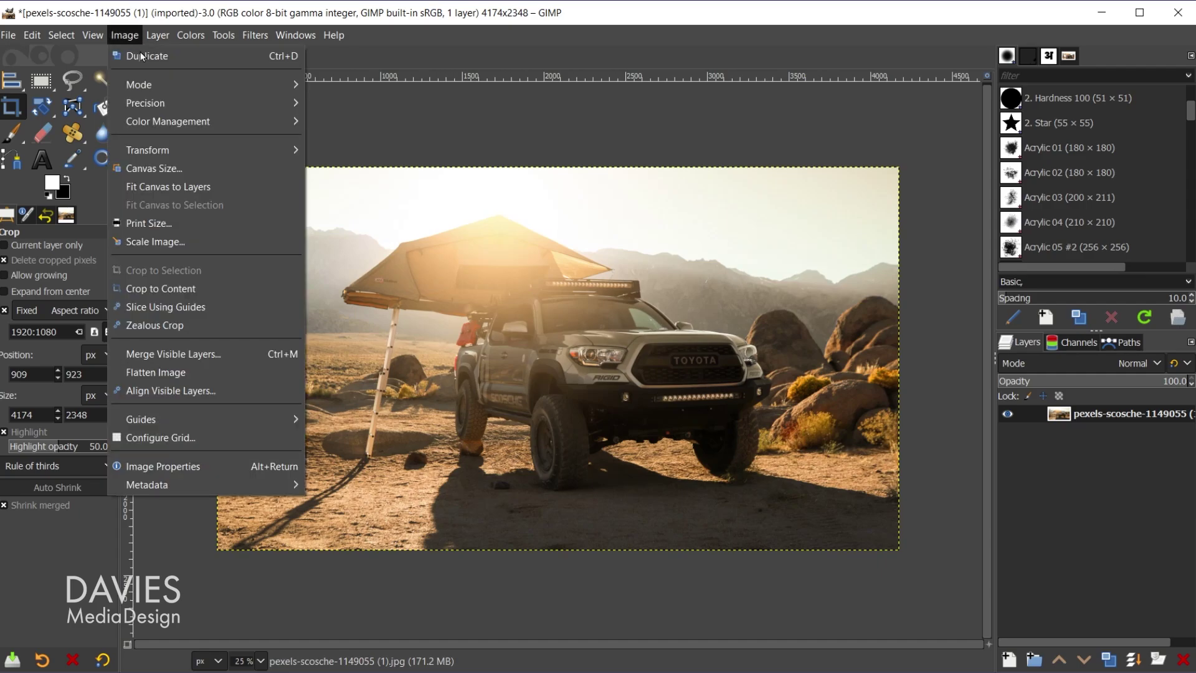
{"action": "left_click", "coordinate": [177, 242]}
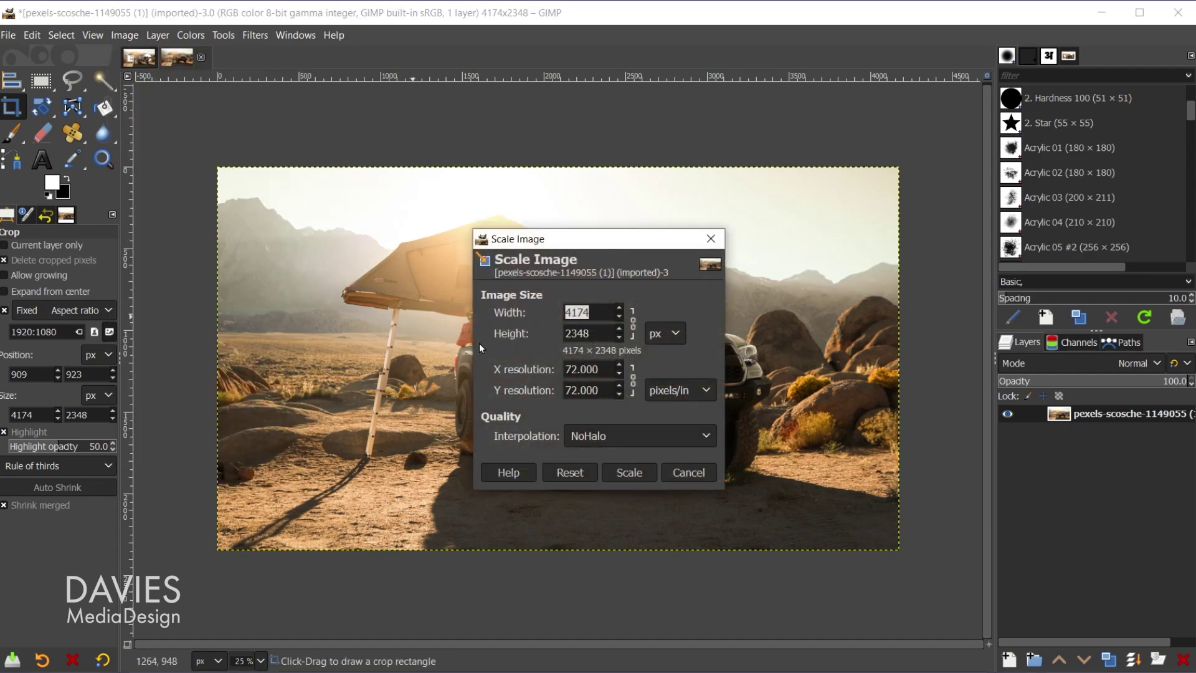
{"action": "type", "text": "1920"}
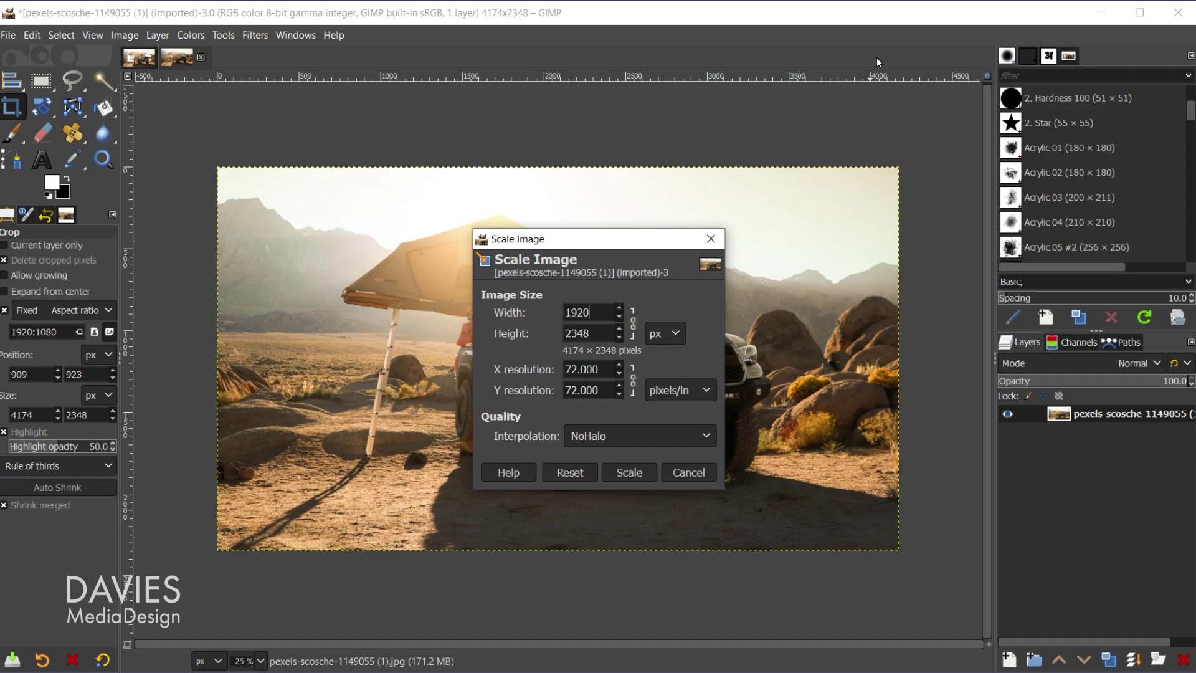
{"action": "key", "text": "Tab"}
{"action": "left_click", "coordinate": [589, 440]}
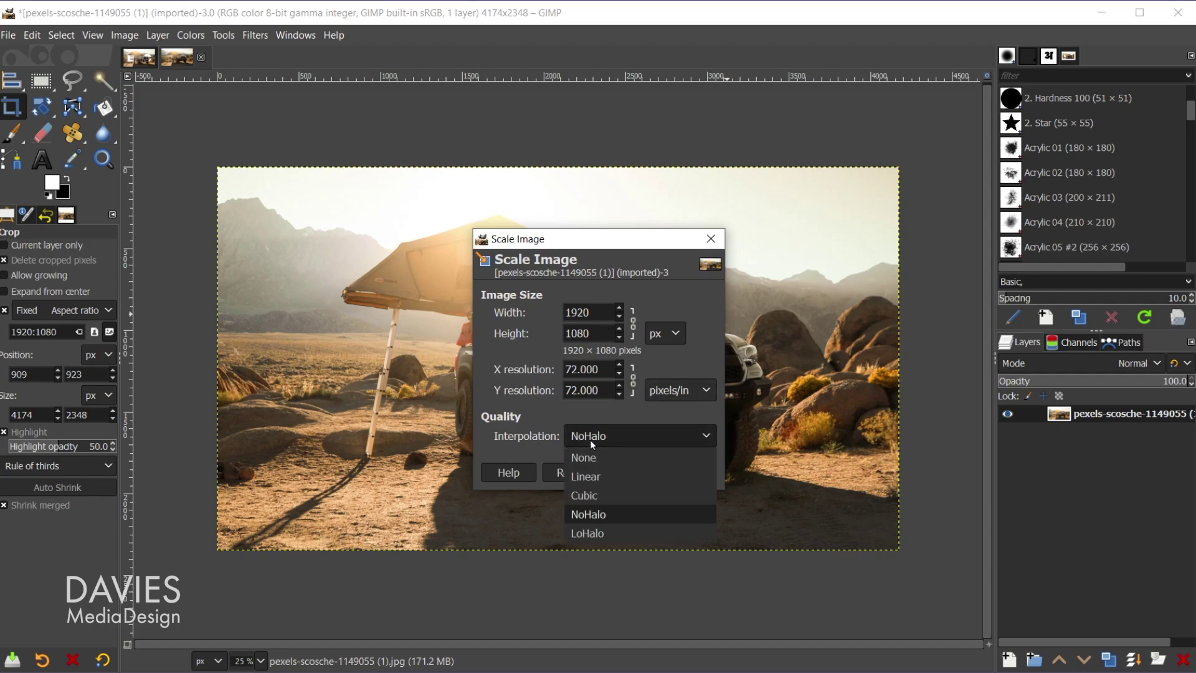
{"action": "left_click", "coordinate": [634, 514]}
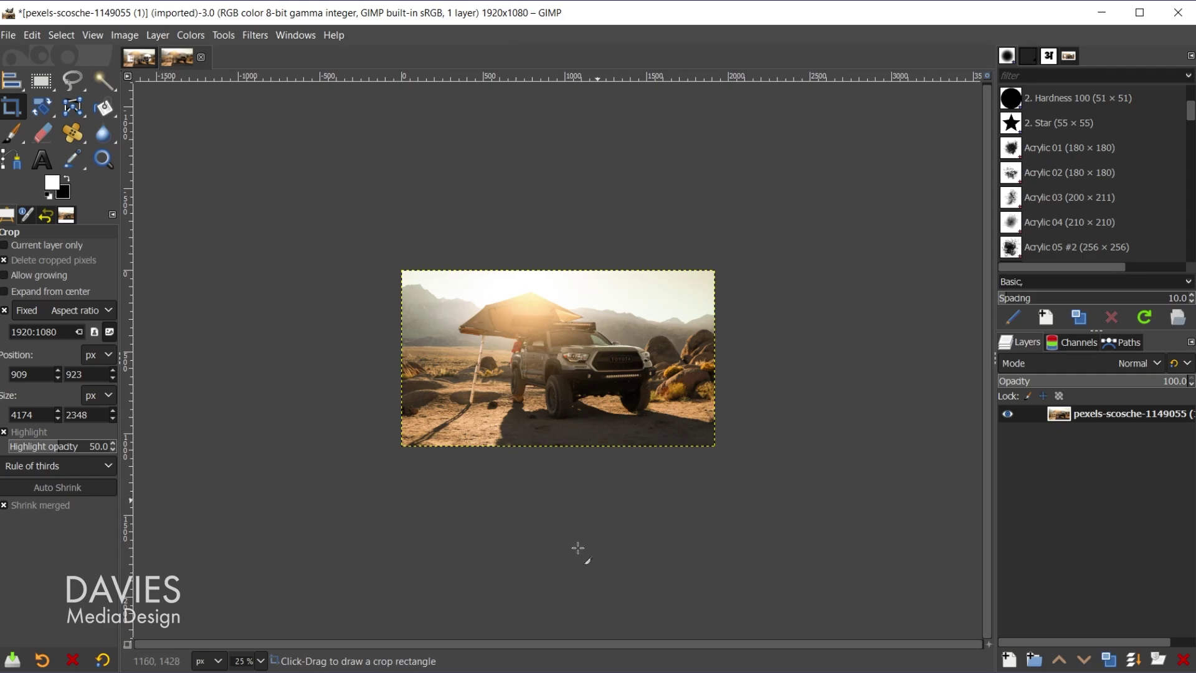
With the Text tool set to Poppins Heavy, type EPIC on the photo
{"action": "scroll", "coordinate": [540, 401], "scroll_direction": "up", "scroll_amount": 1}
{"action": "scroll", "coordinate": [540, 400], "scroll_direction": "up", "scroll_amount": 1}
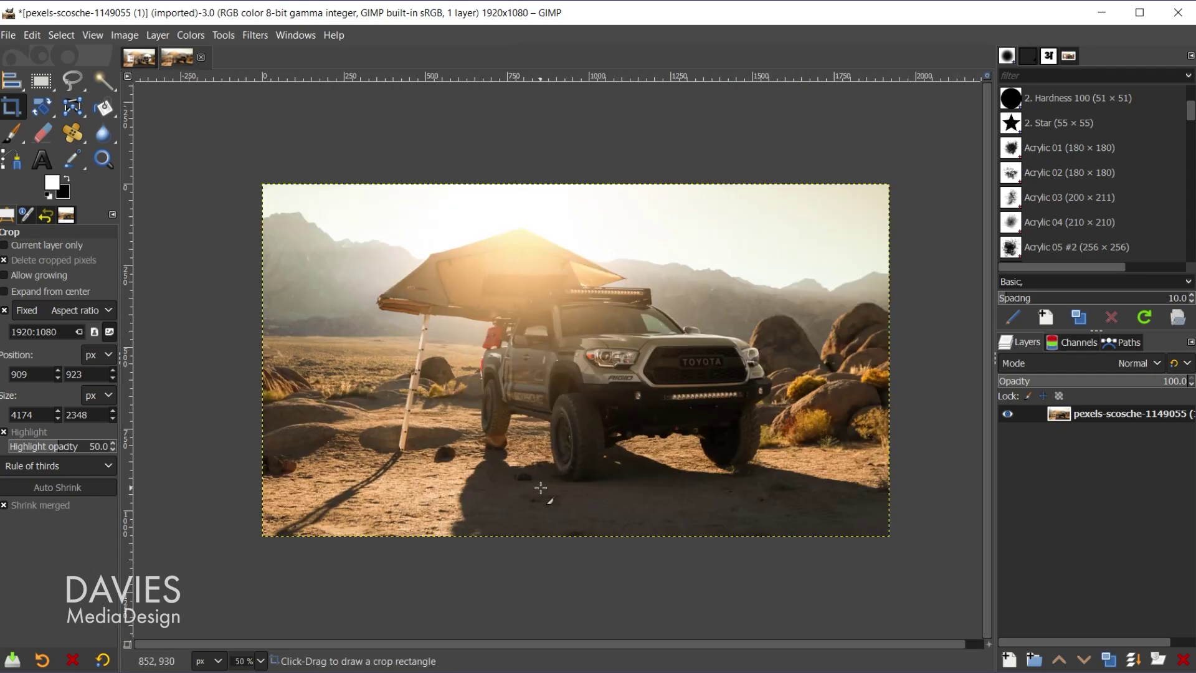
{"action": "key", "text": "t"}
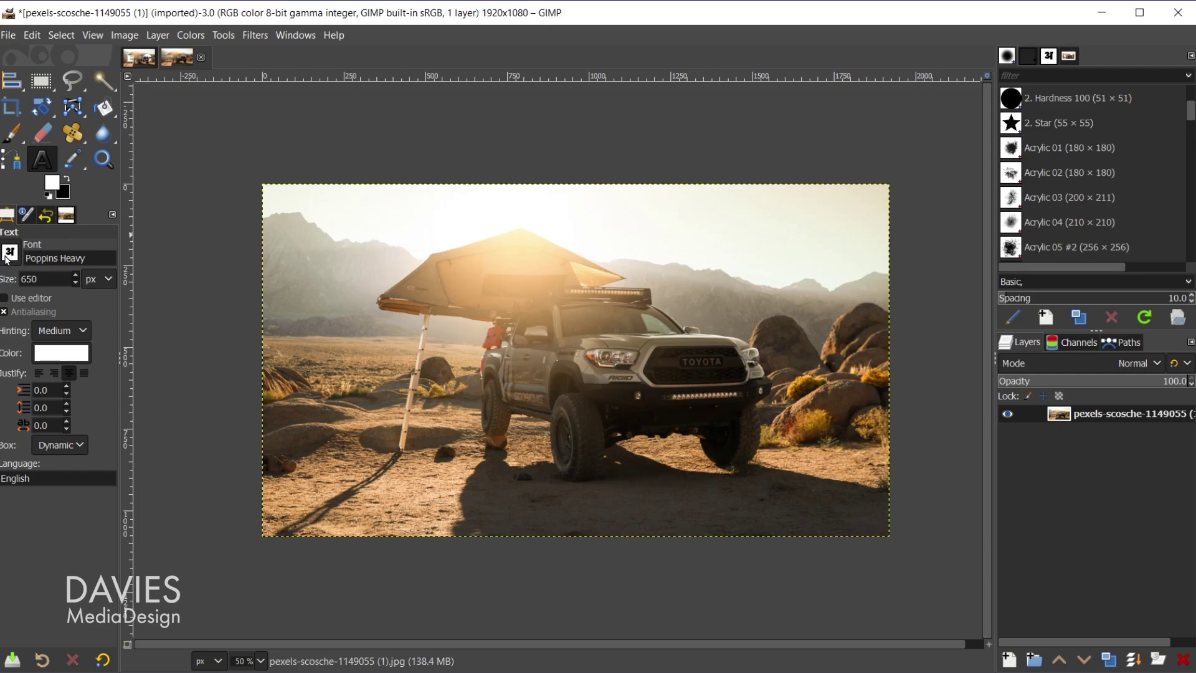
{"action": "left_click", "coordinate": [9, 252]}
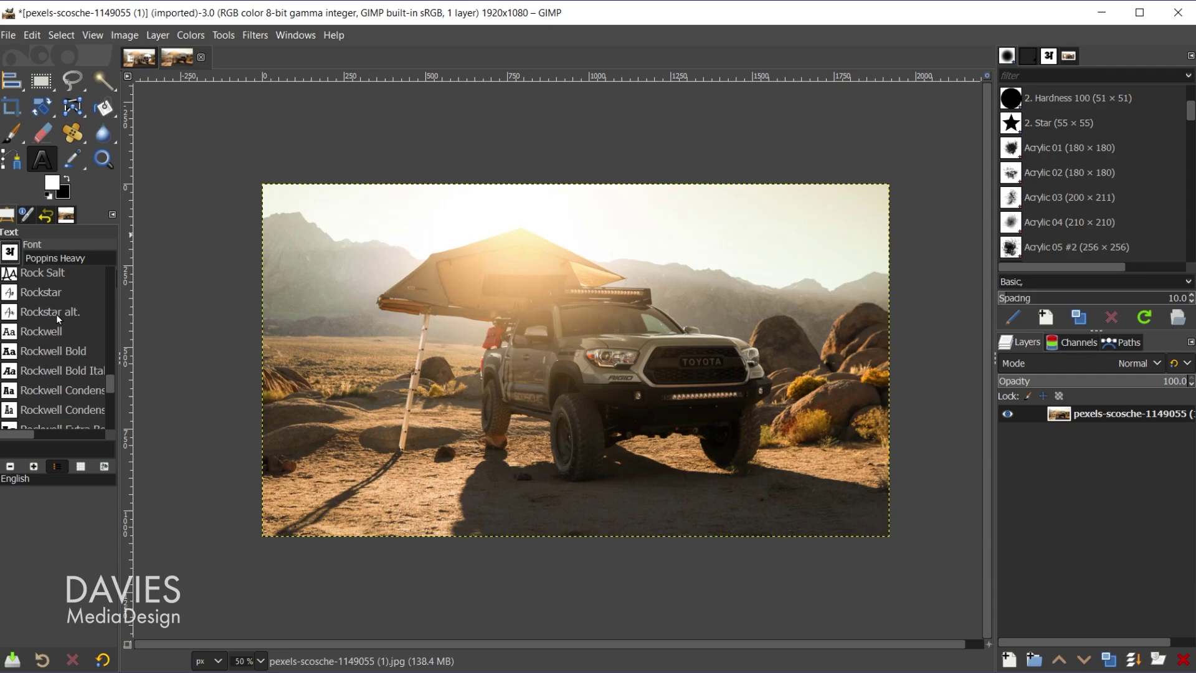
{"action": "scroll", "coordinate": [57, 339], "scroll_direction": "down", "scroll_amount": 3}
{"action": "left_click", "coordinate": [10, 252]}
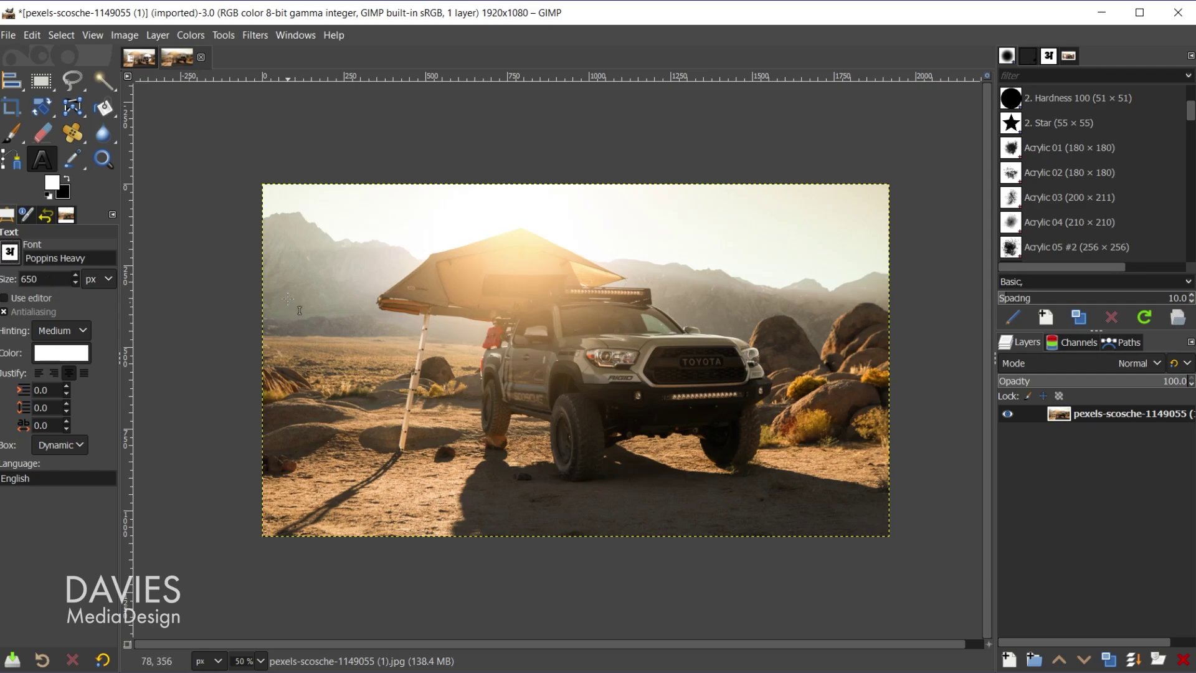
{"action": "left_click", "coordinate": [332, 281]}
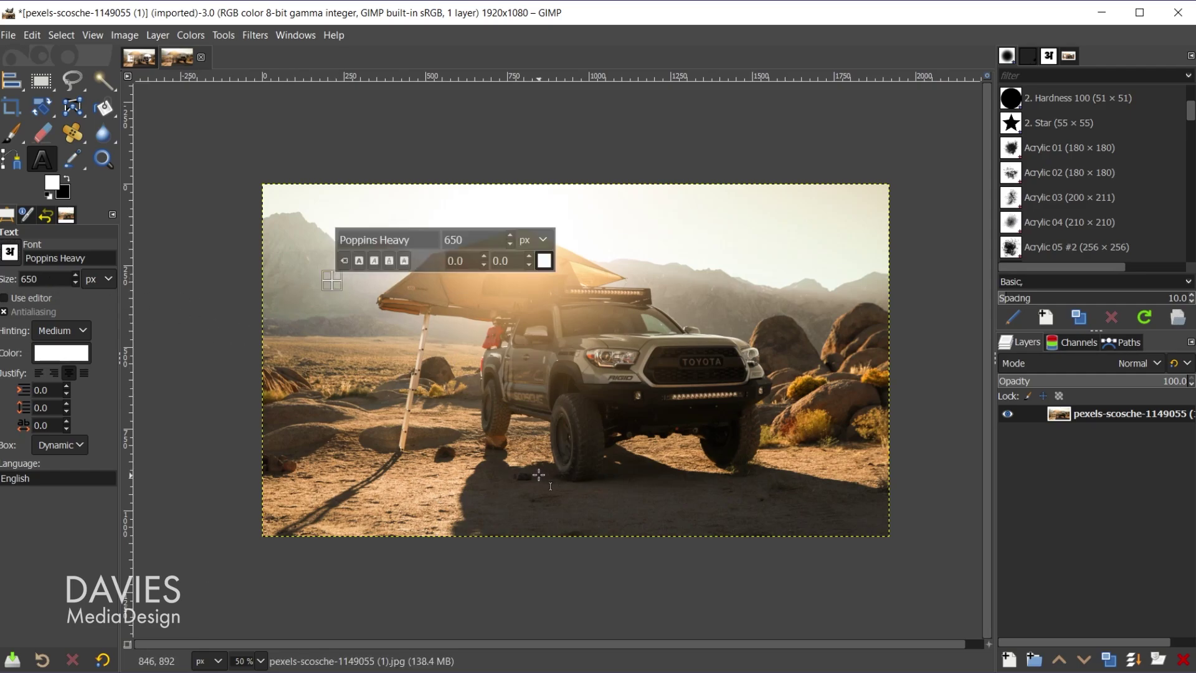
{"action": "type", "text": "EPIC"}
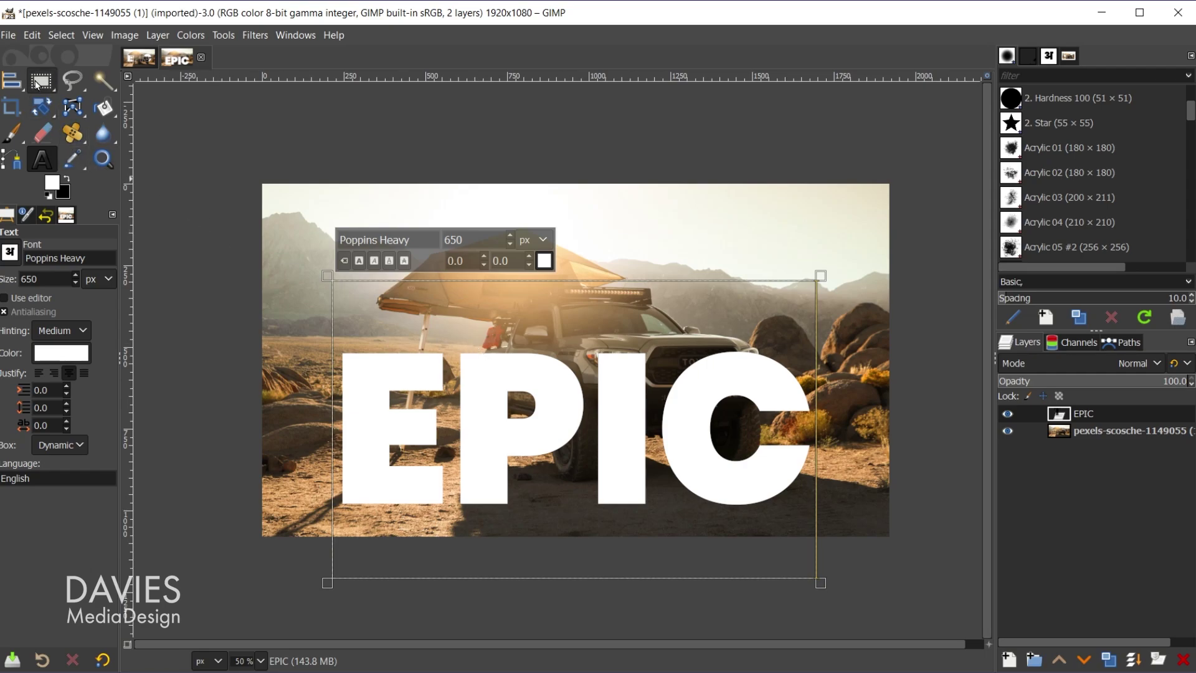
Centre EPIC horizontally and vertically on the image, duplicate it, and hide the original layer
{"action": "left_click_drag", "start_coordinate": [9, 81], "coordinate": [103, 107]}
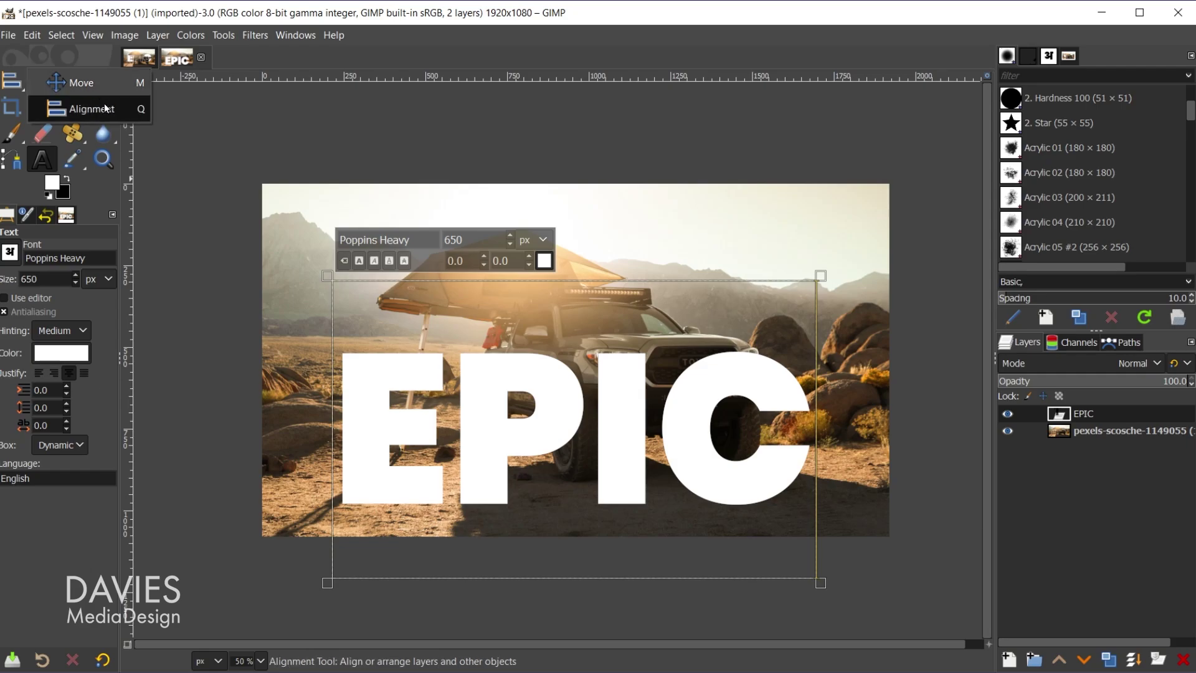
{"action": "left_click_drag", "start_coordinate": [104, 109], "coordinate": [100, 109]}
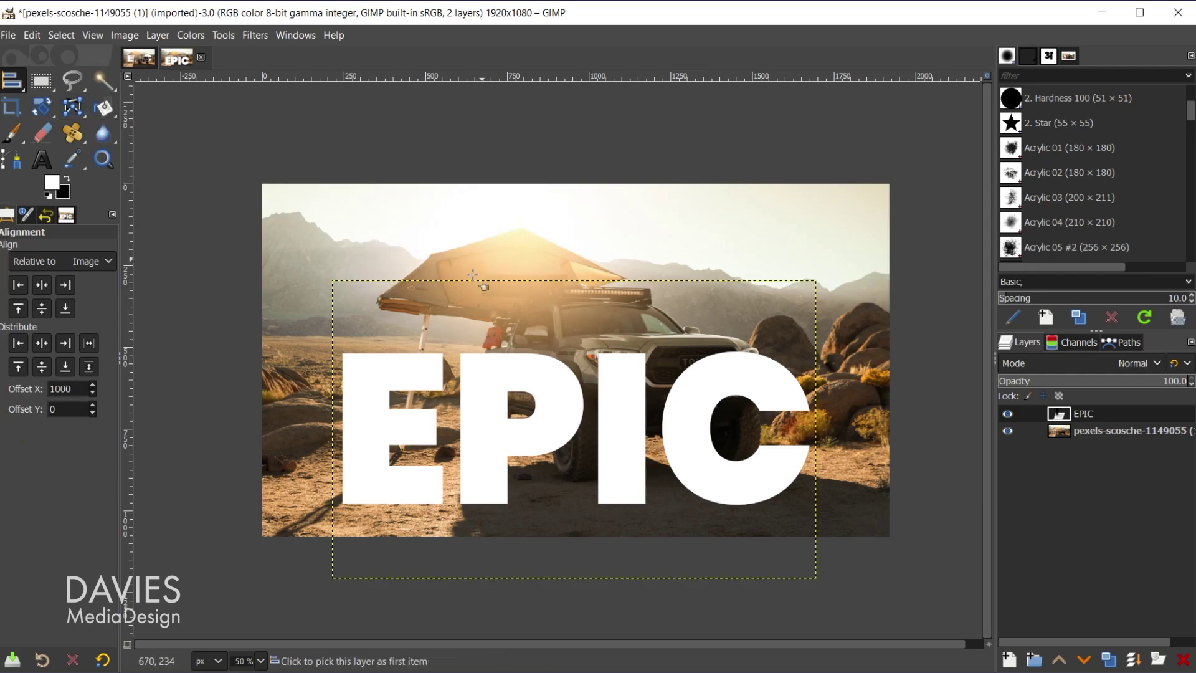
{"action": "left_click", "coordinate": [493, 387]}
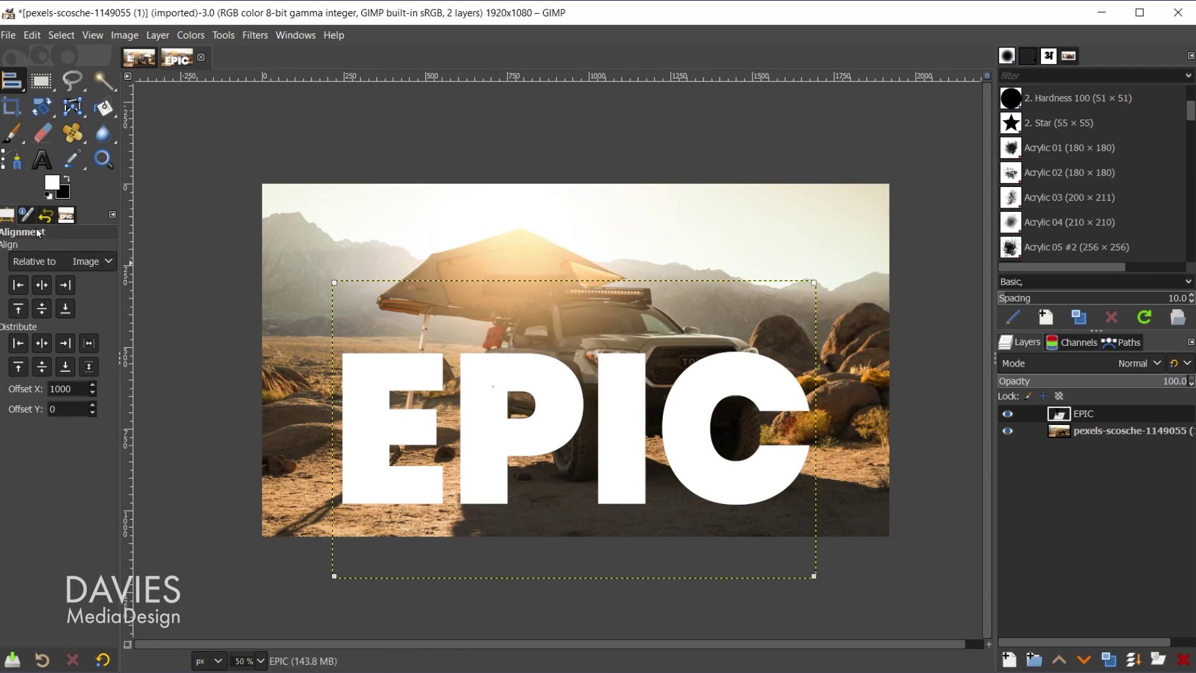
{"action": "left_click", "coordinate": [75, 262]}
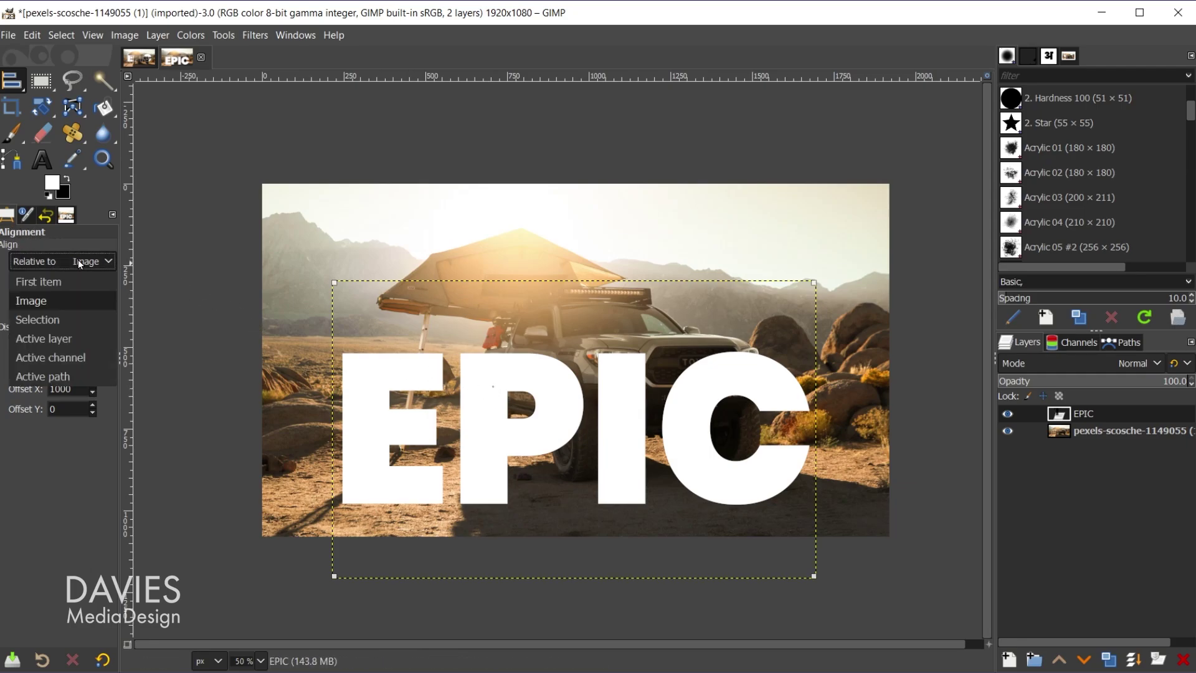
{"action": "left_click", "coordinate": [58, 304]}
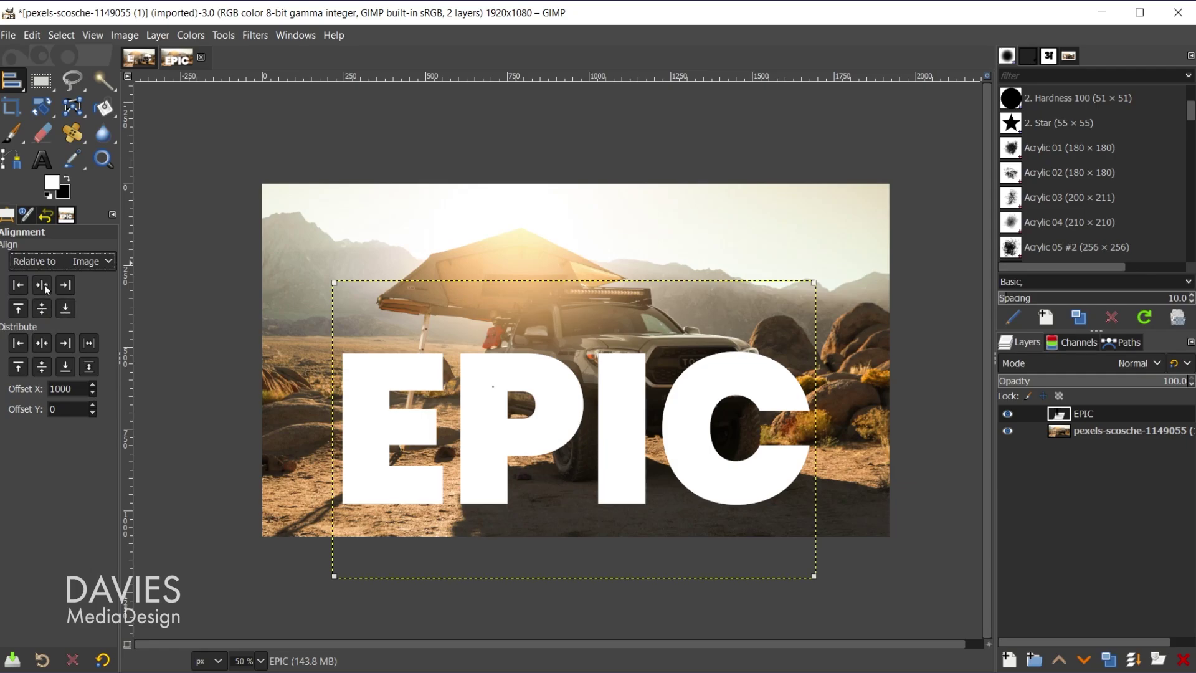
{"action": "left_click", "coordinate": [42, 286]}
{"action": "left_click", "coordinate": [42, 309]}
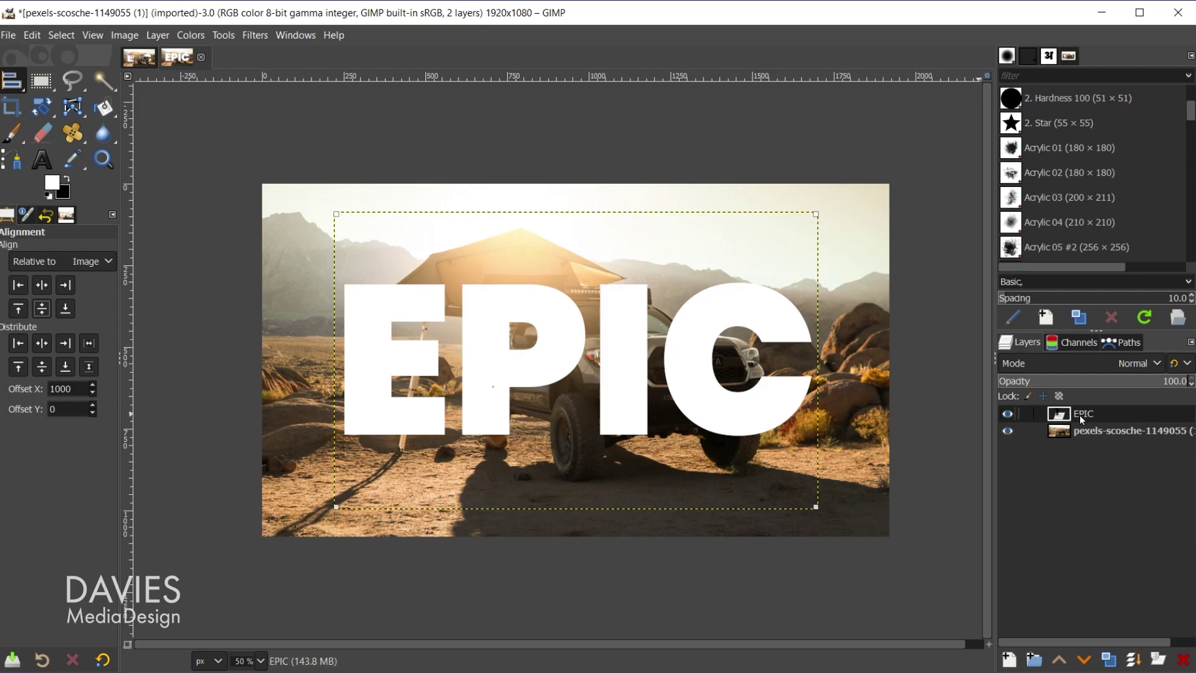
{"action": "left_click", "coordinate": [1110, 659]}
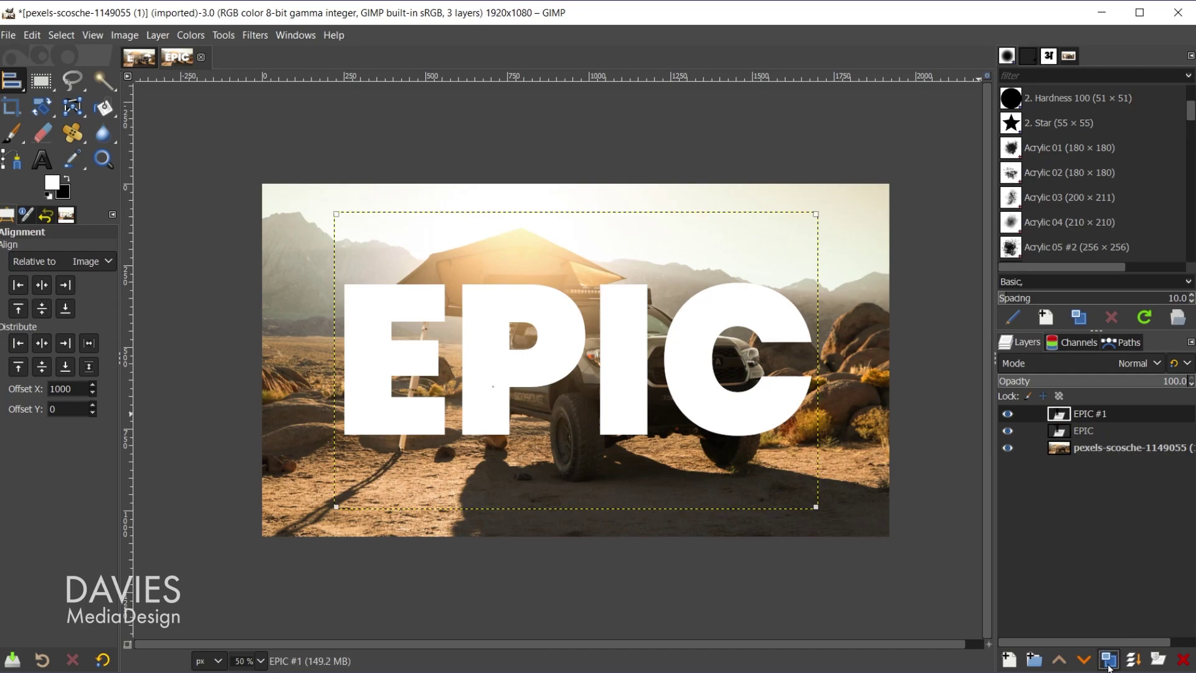
{"action": "left_click", "coordinate": [1007, 436]}
Apply Layer to Image Size to EPIC #1 so it spans the full 1920x1080 image
{"action": "left_click", "coordinate": [158, 36]}
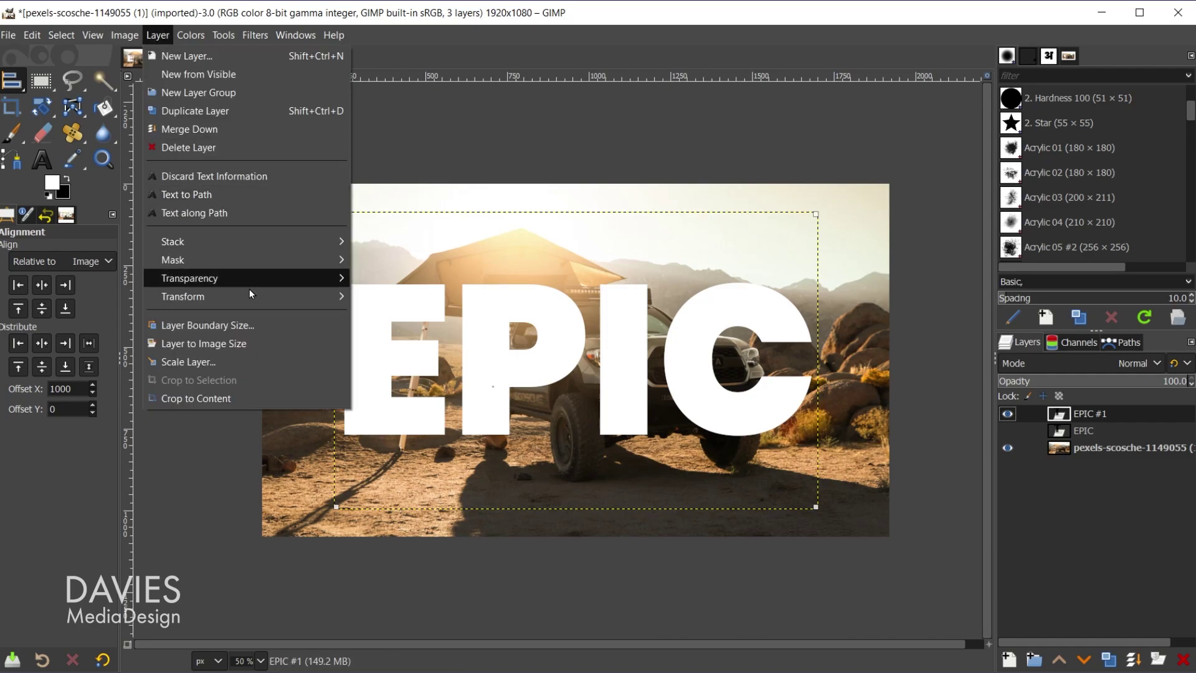
{"action": "left_click", "coordinate": [233, 343]}
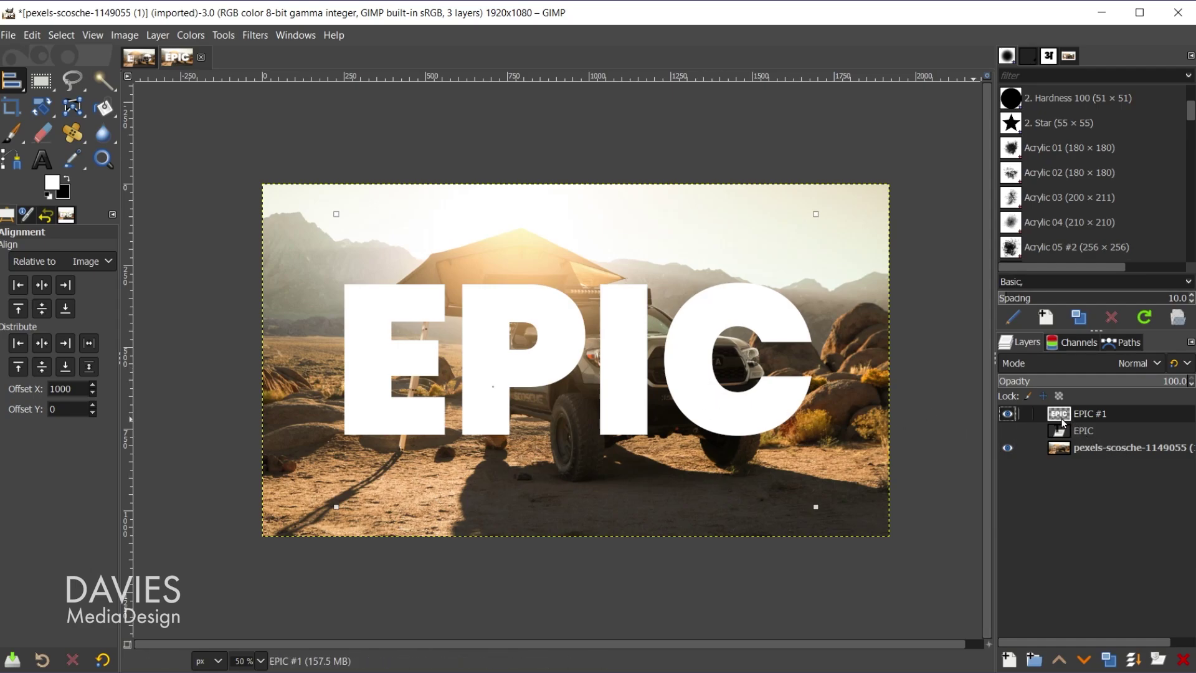
Add a White (full opacity) layer mask to the EPIC #1 layer
{"action": "left_click", "coordinate": [1158, 662]}
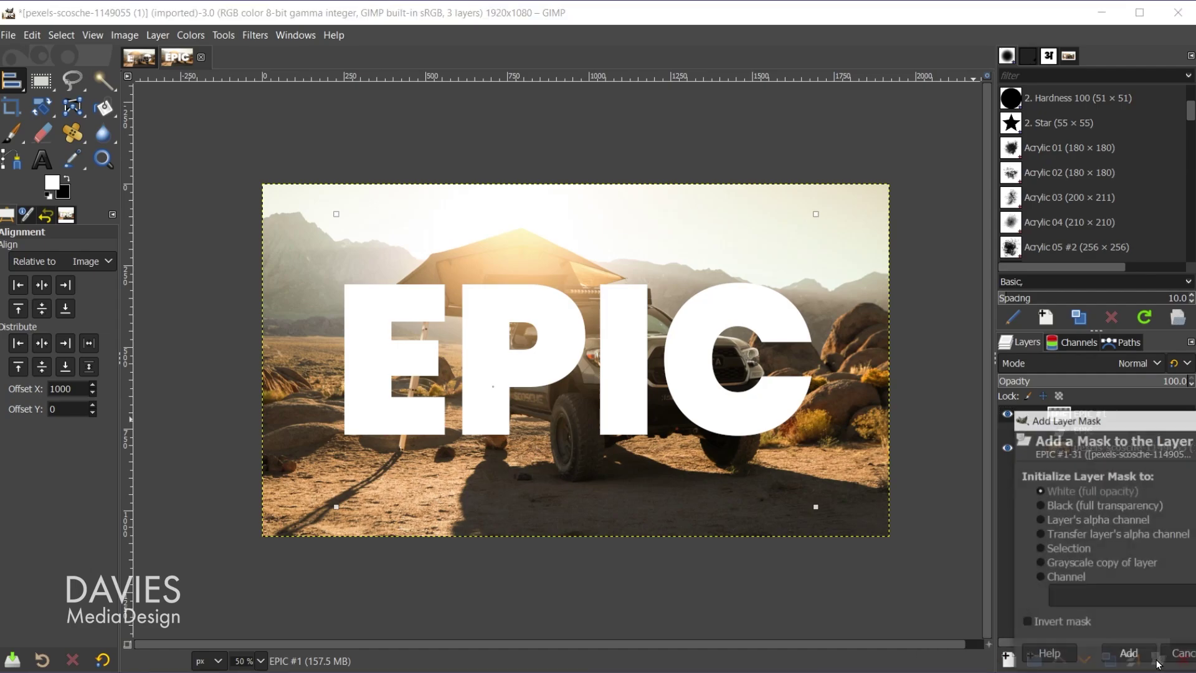
{"action": "left_click_drag", "start_coordinate": [1128, 430], "coordinate": [1015, 193]}
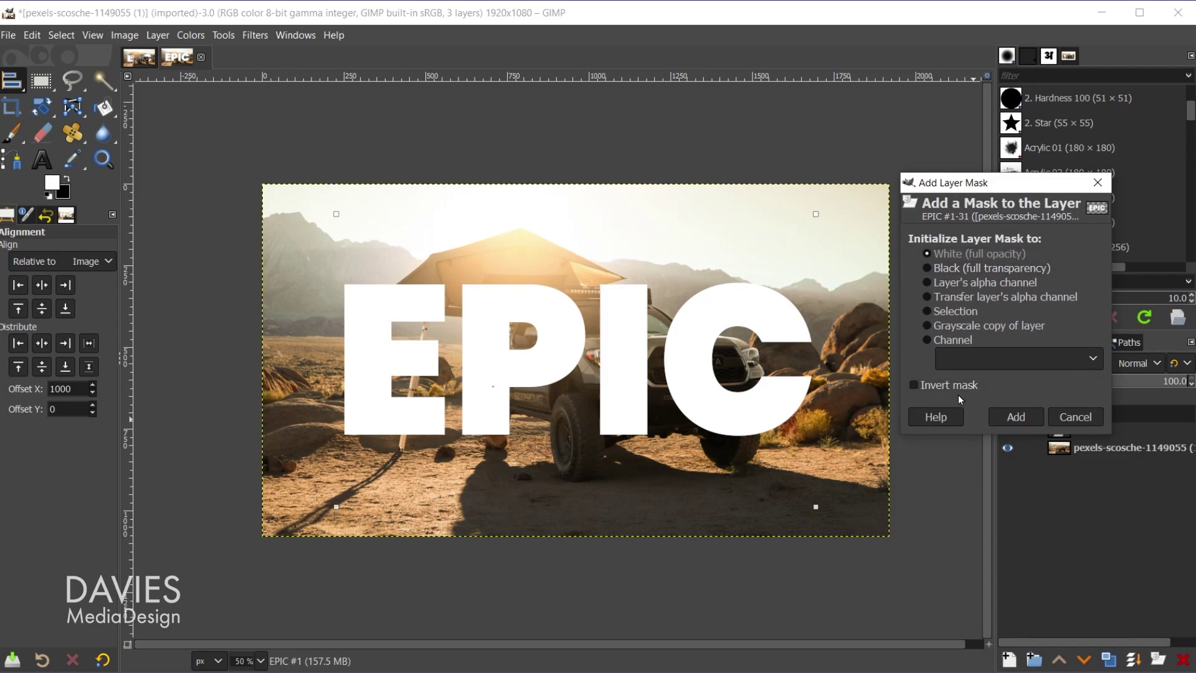
{"action": "left_click", "coordinate": [1015, 416]}
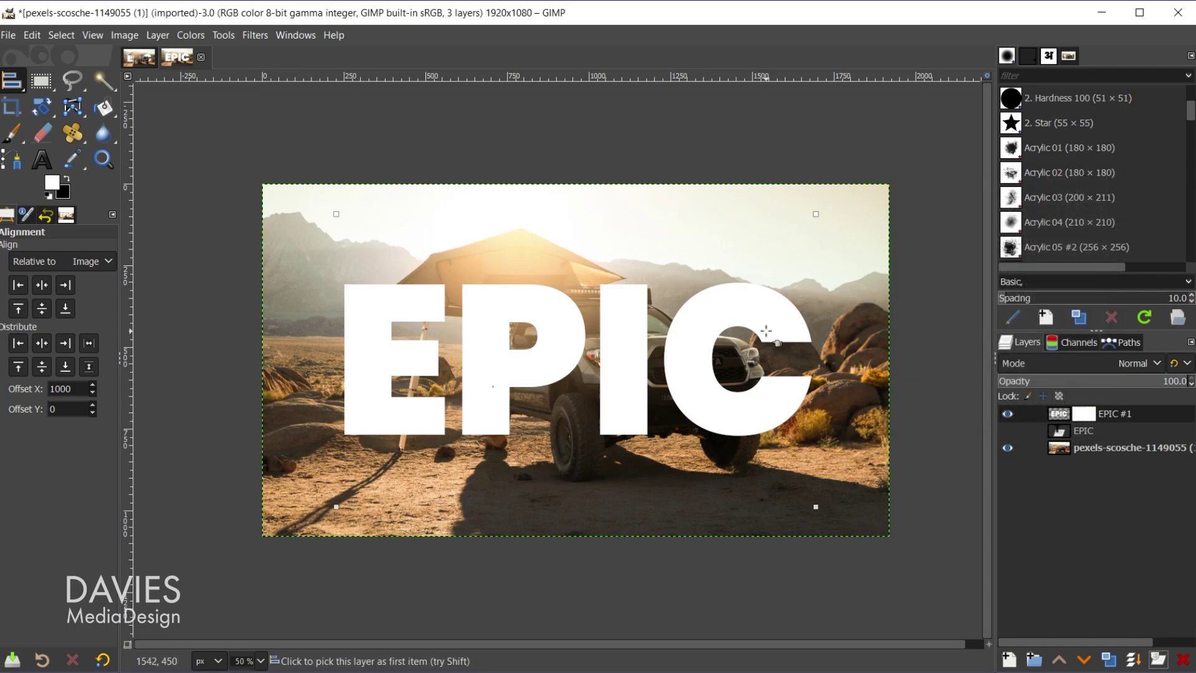
{"action": "key", "text": "p"}
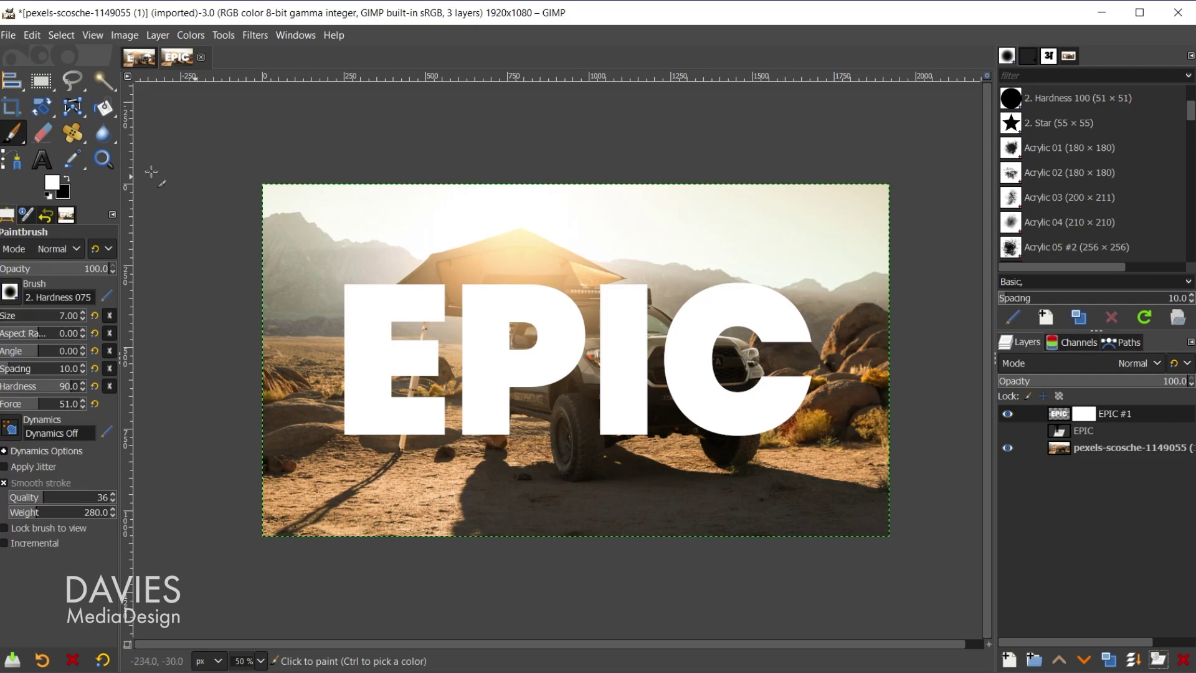
Set the Paintbrush to the 2. Hardness 100 brush, about 114 pixels, painting black
{"action": "left_click", "coordinate": [21, 134]}
{"action": "left_click", "coordinate": [72, 136]}
{"action": "left_click", "coordinate": [10, 292]}
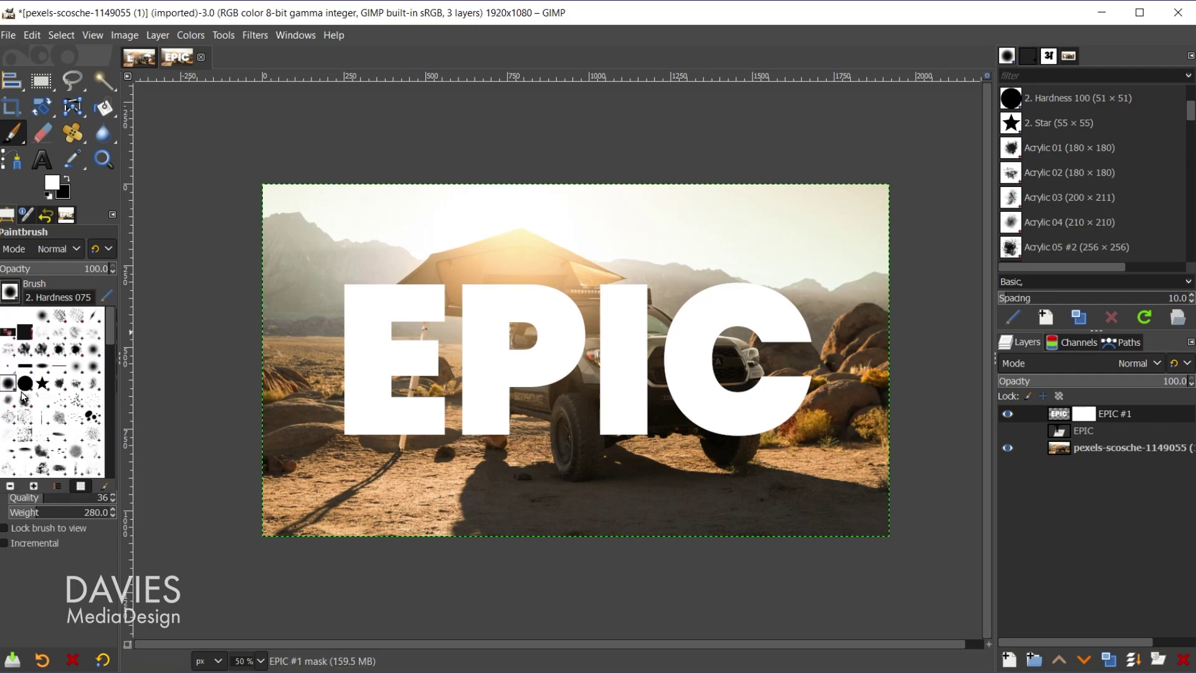
{"action": "left_click", "coordinate": [22, 383]}
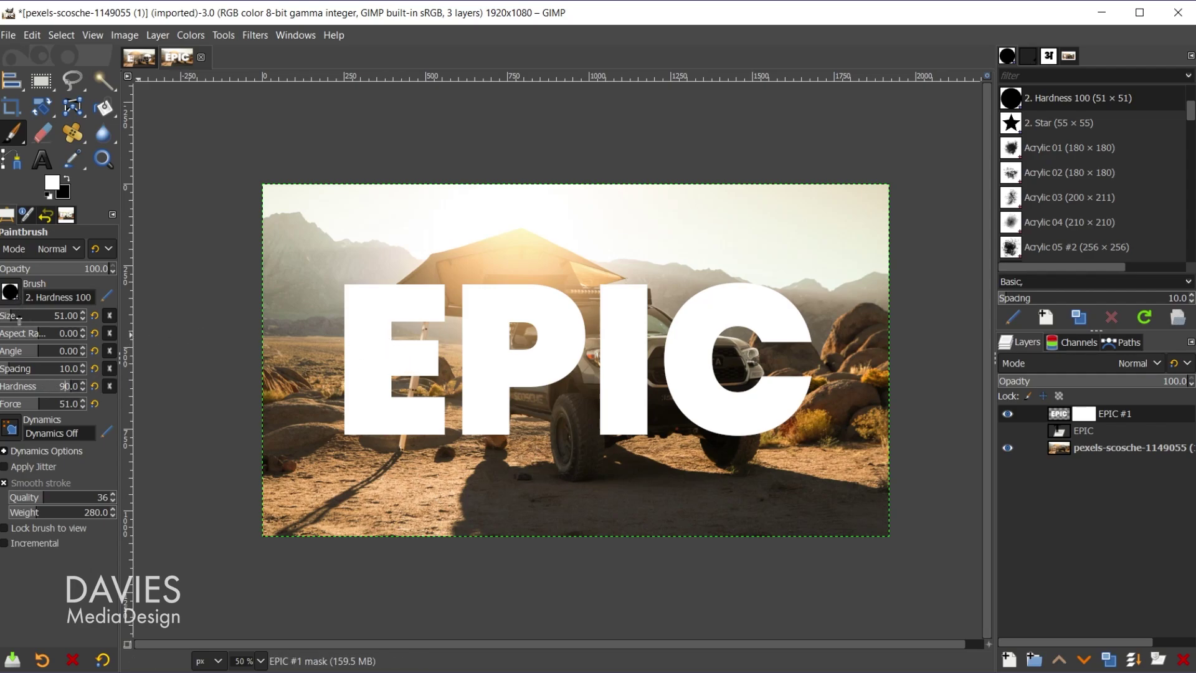
{"action": "mouse_move", "coordinate": [18, 319]}
{"action": "left_mouse_down"}
{"action": "mouse_move", "coordinate": [35, 316]}
{"action": "mouse_move", "coordinate": [23, 317]}
{"action": "left_mouse_up"}
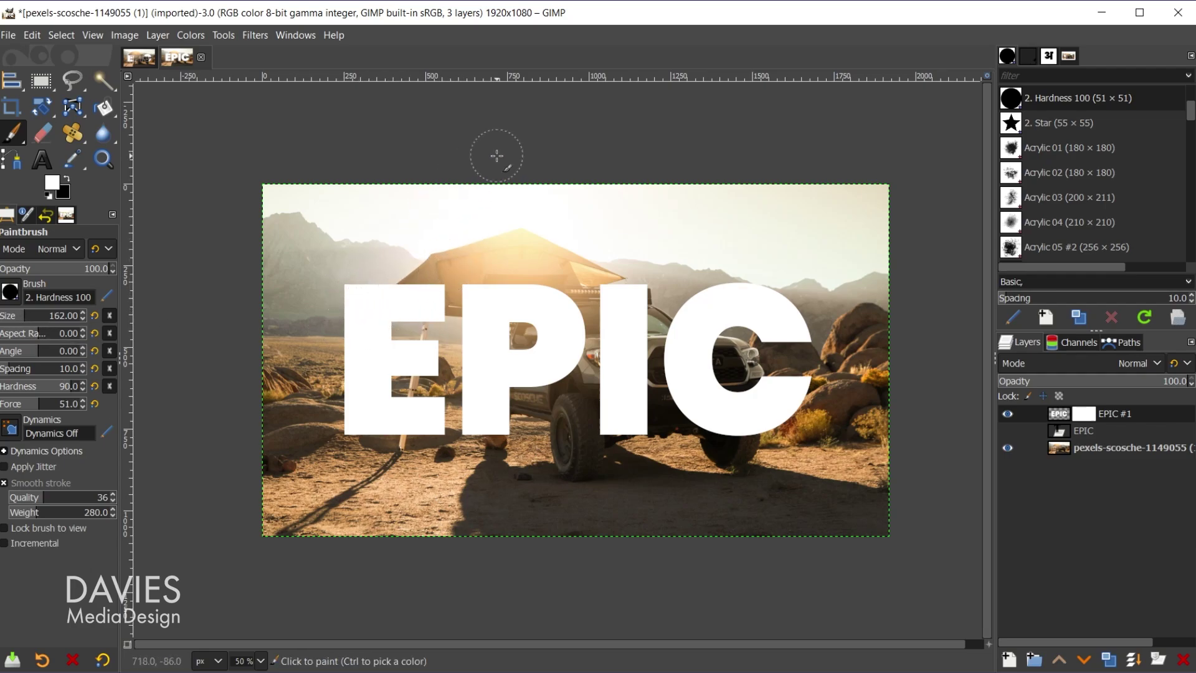
{"action": "key", "text": "bracketright"}
{"action": "key", "text": "bracketright"}
{"action": "key", "text": "bracketright"}
{"action": "key", "text": "bracketright"}
{"action": "key", "text": "bracketright"}
{"action": "key", "text": "bracketright"}
{"action": "key", "text": "bracketright"}
{"action": "key", "text": "bracketright"}
{"action": "key", "text": "bracketright"}
{"action": "key", "text": "bracketright"}
{"action": "key", "text": "bracketright"}
{"action": "key", "text": "bracketright"}
{"action": "key", "text": "bracketright"}
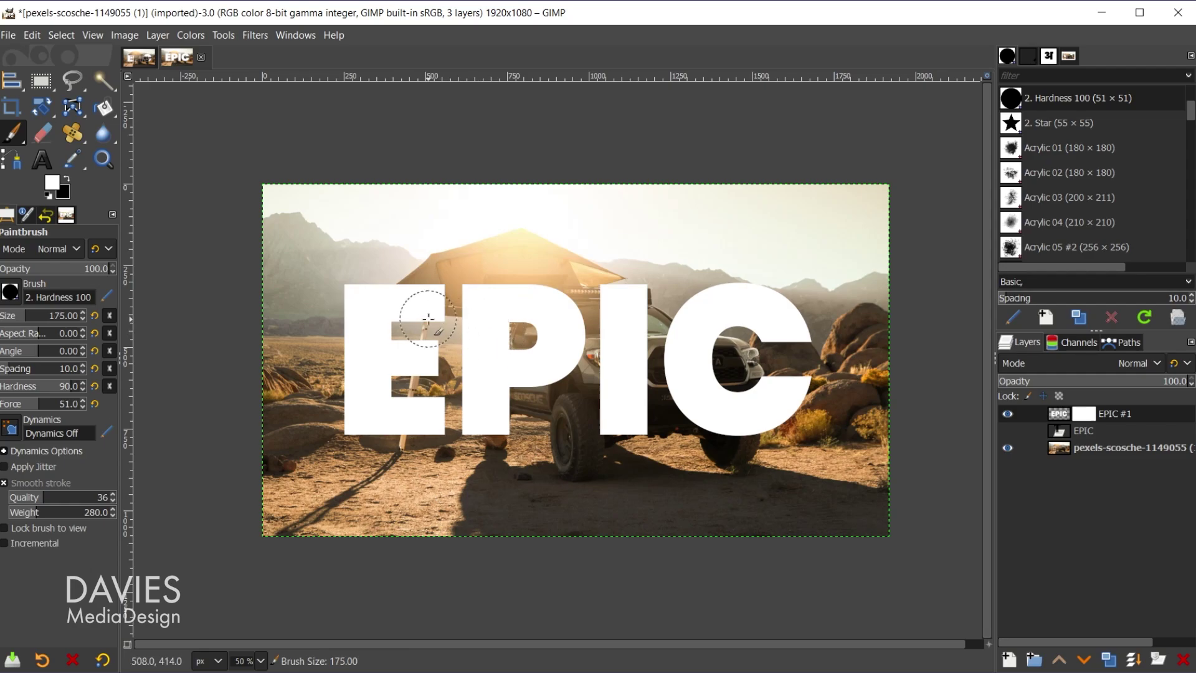
{"action": "key", "text": "bracketleft"}
{"action": "key", "text": "bracketleft"}
{"action": "key", "text": "bracketleft"}
{"action": "key", "text": "bracketleft"}
{"action": "key", "text": "bracketleft"}
{"action": "key", "text": "bracketleft"}
{"action": "key", "text": "bracketleft"}
{"action": "key", "text": "bracketleft"}
{"action": "key", "text": "bracketleft"}
{"action": "key", "text": "bracketleft"}
{"action": "key", "text": "bracketleft"}
{"action": "key", "text": "bracketleft"}
{"action": "key", "text": "bracketleft"}
{"action": "key", "text": "bracketleft"}
{"action": "key", "text": "bracketleft"}
{"action": "key", "text": "bracketleft"}
{"action": "key", "text": "bracketleft"}
{"action": "key", "text": "bracketleft"}
{"action": "key", "text": "bracketleft"}
{"action": "key", "text": "bracketleft"}
{"action": "key", "text": "bracketleft"}
{"action": "left_click", "coordinate": [68, 181]}
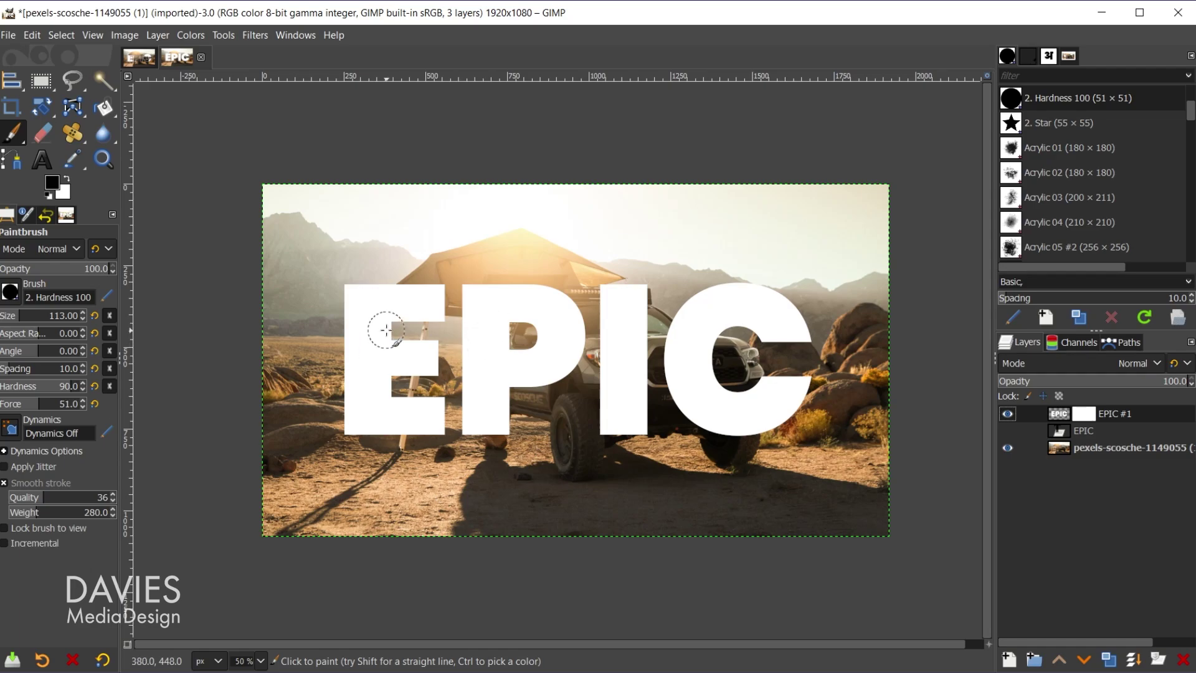
Fade EPIC #1 to 8.2% opacity and paint black on its mask over the tent across the E and P
{"action": "scroll", "coordinate": [398, 321], "scroll_direction": "up", "scroll_amount": 4, "text": "ctrl"}
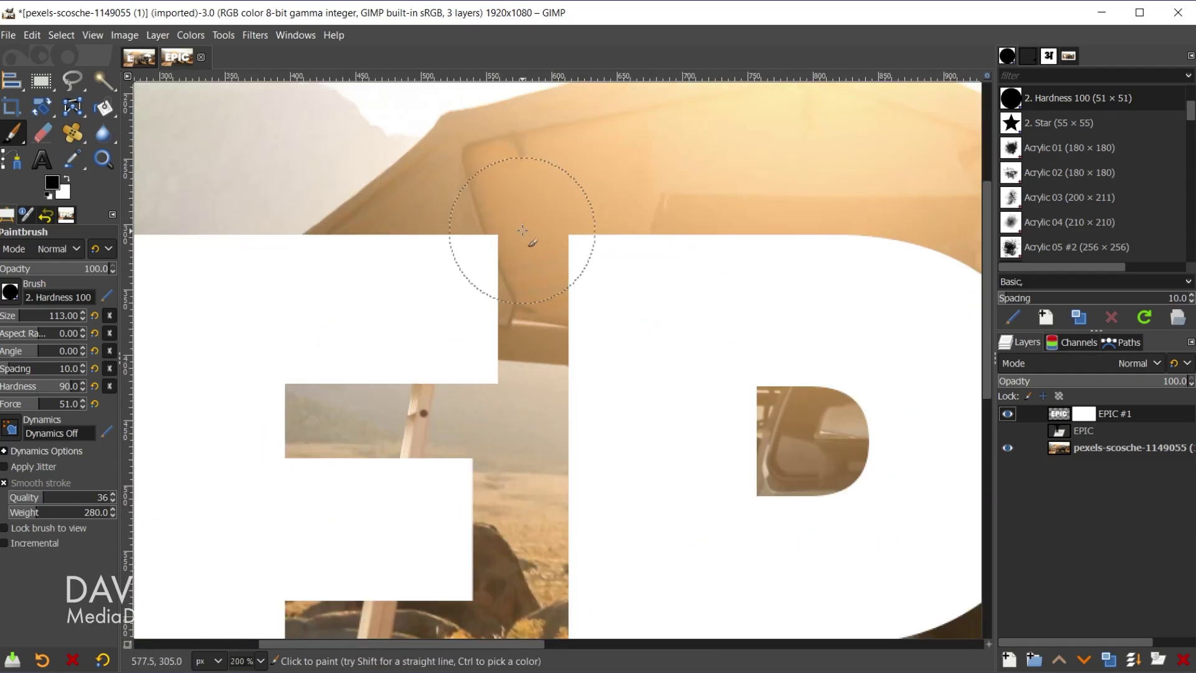
{"action": "left_click", "coordinate": [512, 243]}
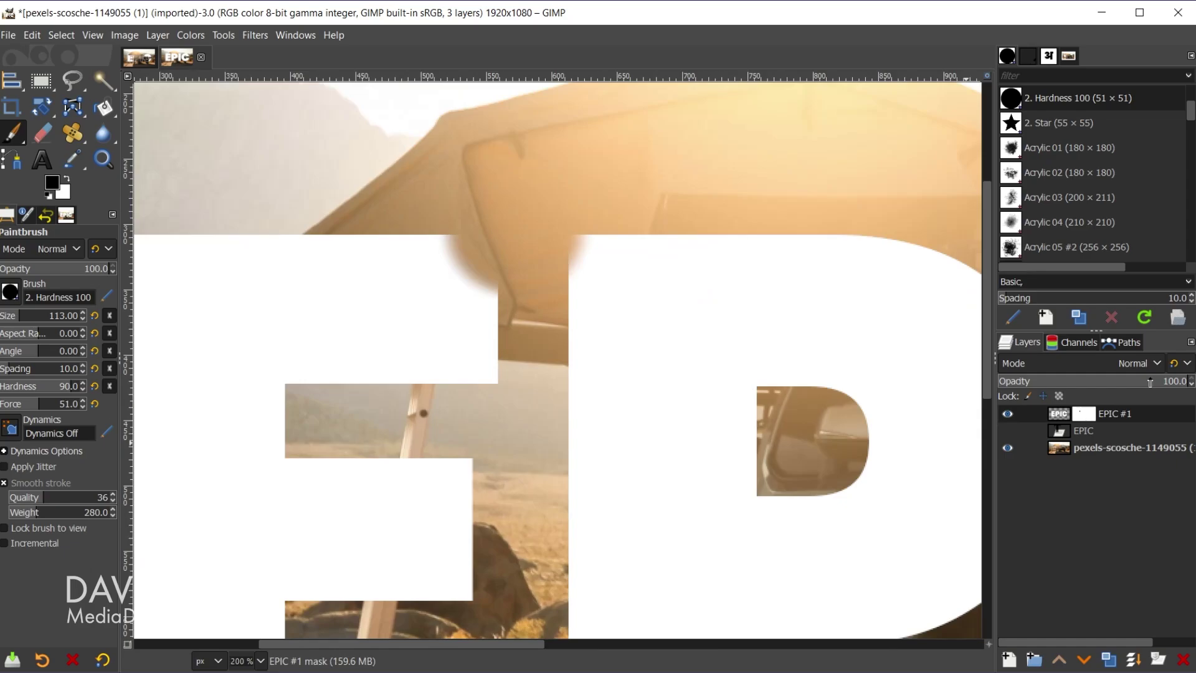
{"action": "left_click_drag", "start_coordinate": [1150, 382], "coordinate": [1070, 372]}
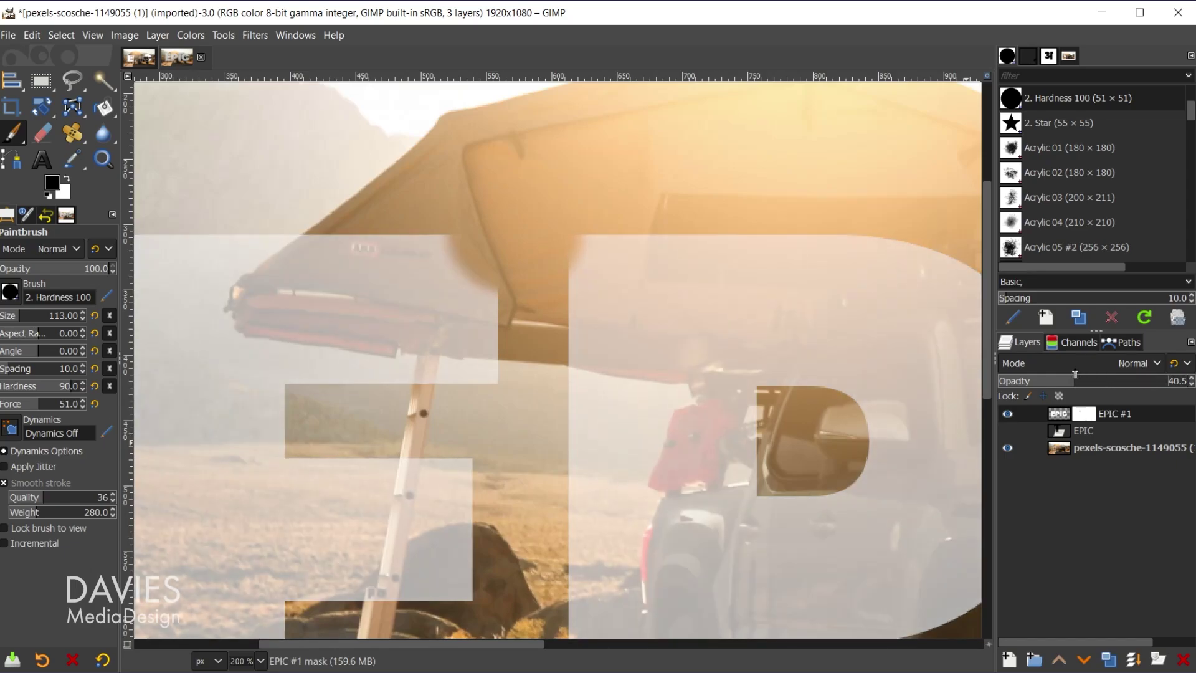
{"action": "mouse_move", "coordinate": [492, 293]}
{"action": "left_mouse_down"}
{"action": "mouse_move", "coordinate": [430, 280]}
{"action": "mouse_move", "coordinate": [474, 255]}
{"action": "mouse_move", "coordinate": [455, 275]}
{"action": "mouse_move", "coordinate": [374, 253]}
{"action": "mouse_move", "coordinate": [406, 242]}
{"action": "mouse_move", "coordinate": [681, 253]}
{"action": "mouse_move", "coordinate": [694, 235]}
{"action": "left_mouse_up"}
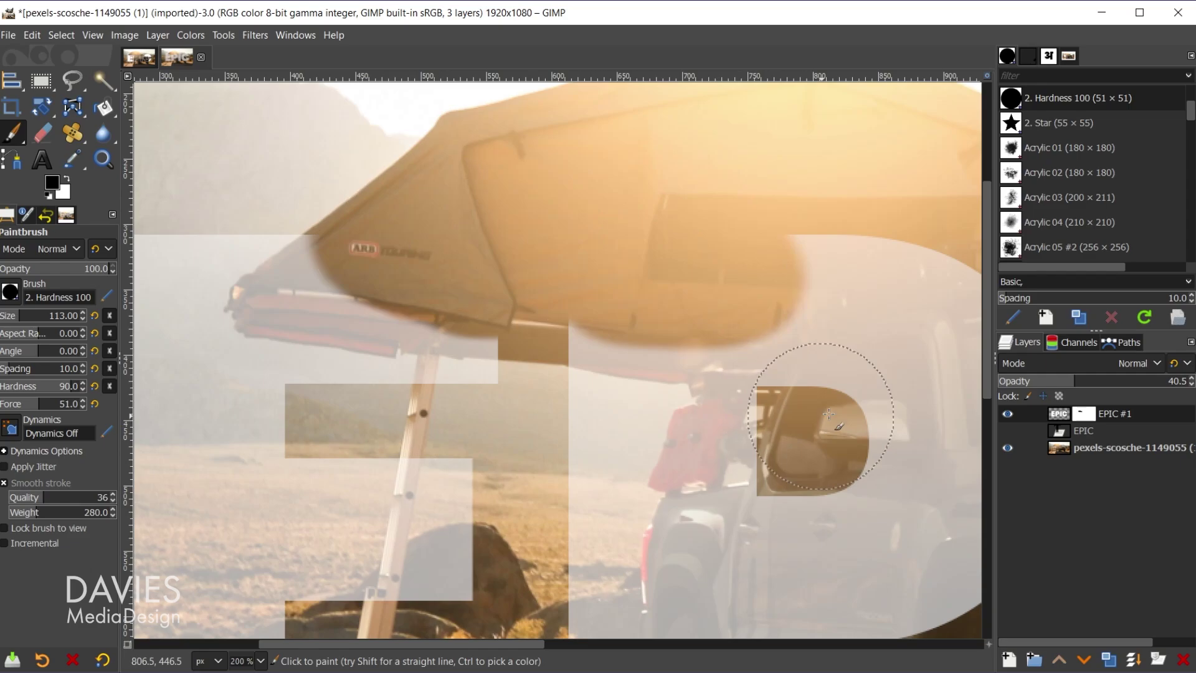
{"action": "mouse_move", "coordinate": [801, 400]}
{"action": "left_mouse_down"}
{"action": "mouse_move", "coordinate": [567, 375]}
{"action": "mouse_move", "coordinate": [470, 329]}
{"action": "mouse_move", "coordinate": [500, 351]}
{"action": "left_mouse_up"}
{"action": "mouse_move", "coordinate": [494, 206]}
{"action": "left_mouse_down"}
{"action": "mouse_move", "coordinate": [562, 194]}
{"action": "mouse_move", "coordinate": [631, 200]}
{"action": "left_mouse_up"}
Mask out the truck's wheel arch, headlight and light bar through the P, I and C
{"action": "left_click", "coordinate": [706, 409], "text": "shift"}
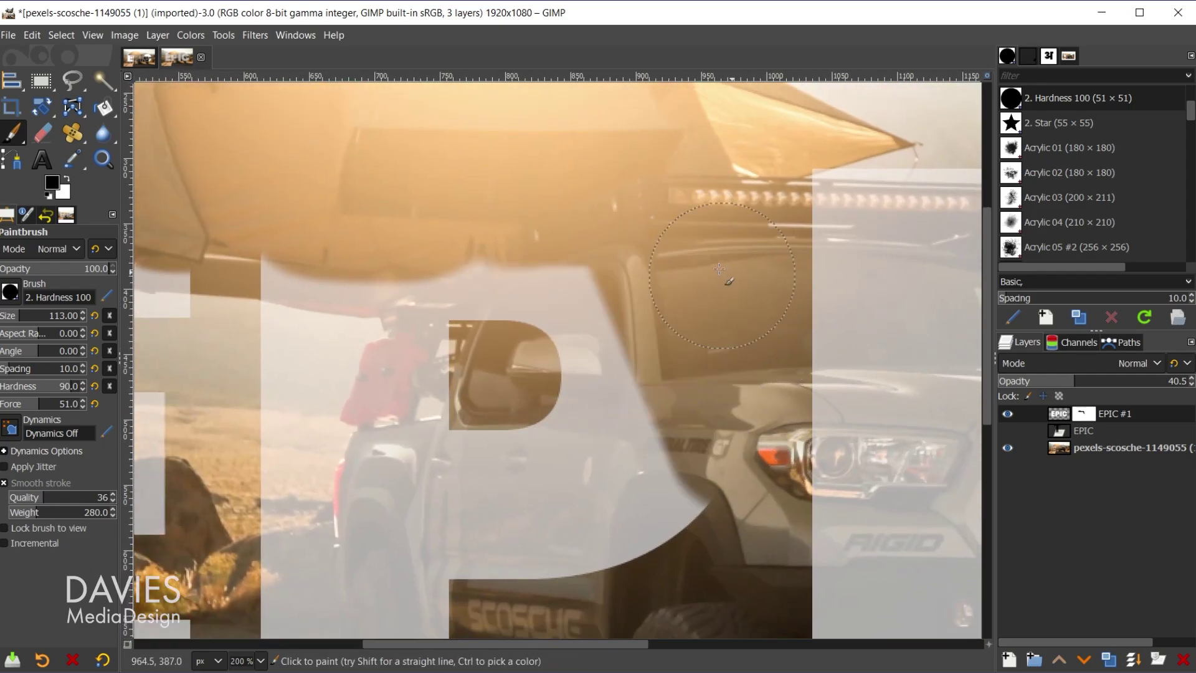
{"action": "mouse_move", "coordinate": [679, 399]}
{"action": "left_mouse_down"}
{"action": "mouse_move", "coordinate": [665, 520]}
{"action": "mouse_move", "coordinate": [549, 293]}
{"action": "mouse_move", "coordinate": [529, 436]}
{"action": "mouse_move", "coordinate": [623, 548]}
{"action": "left_mouse_up"}
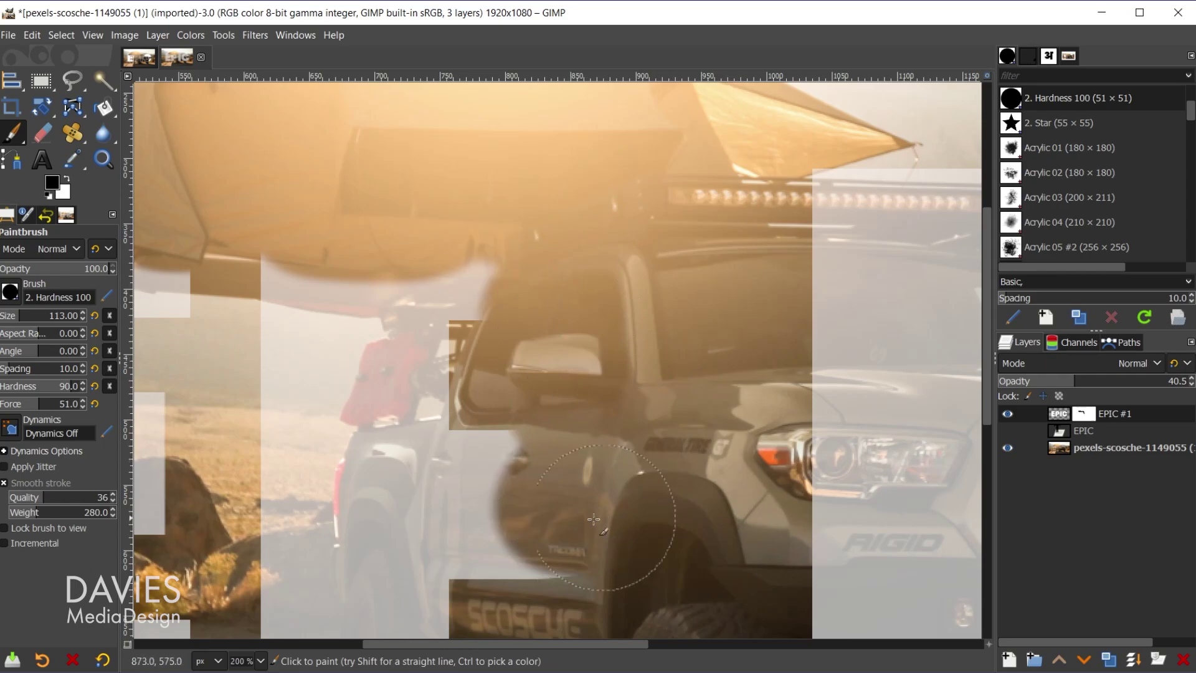
{"action": "scroll", "coordinate": [722, 472], "scroll_direction": "down", "scroll_amount": 2}
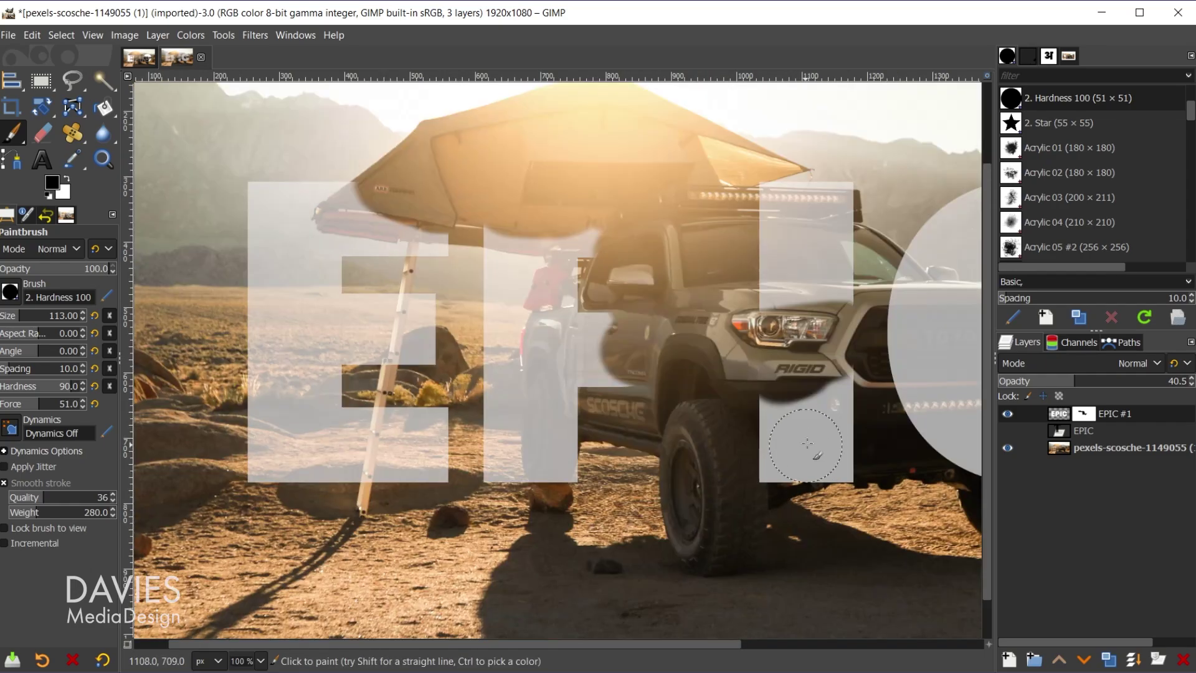
{"action": "mouse_move", "coordinate": [808, 443]}
{"action": "left_mouse_down"}
{"action": "mouse_move", "coordinate": [828, 378]}
{"action": "mouse_move", "coordinate": [739, 369]}
{"action": "mouse_move", "coordinate": [821, 376]}
{"action": "mouse_move", "coordinate": [818, 299]}
{"action": "mouse_move", "coordinate": [786, 294]}
{"action": "mouse_move", "coordinate": [821, 299]}
{"action": "mouse_move", "coordinate": [784, 294]}
{"action": "left_mouse_up"}
{"action": "scroll", "coordinate": [778, 299], "scroll_direction": "right", "scroll_amount": 5}
{"action": "scroll", "coordinate": [779, 299], "scroll_direction": "down", "scroll_amount": 2}
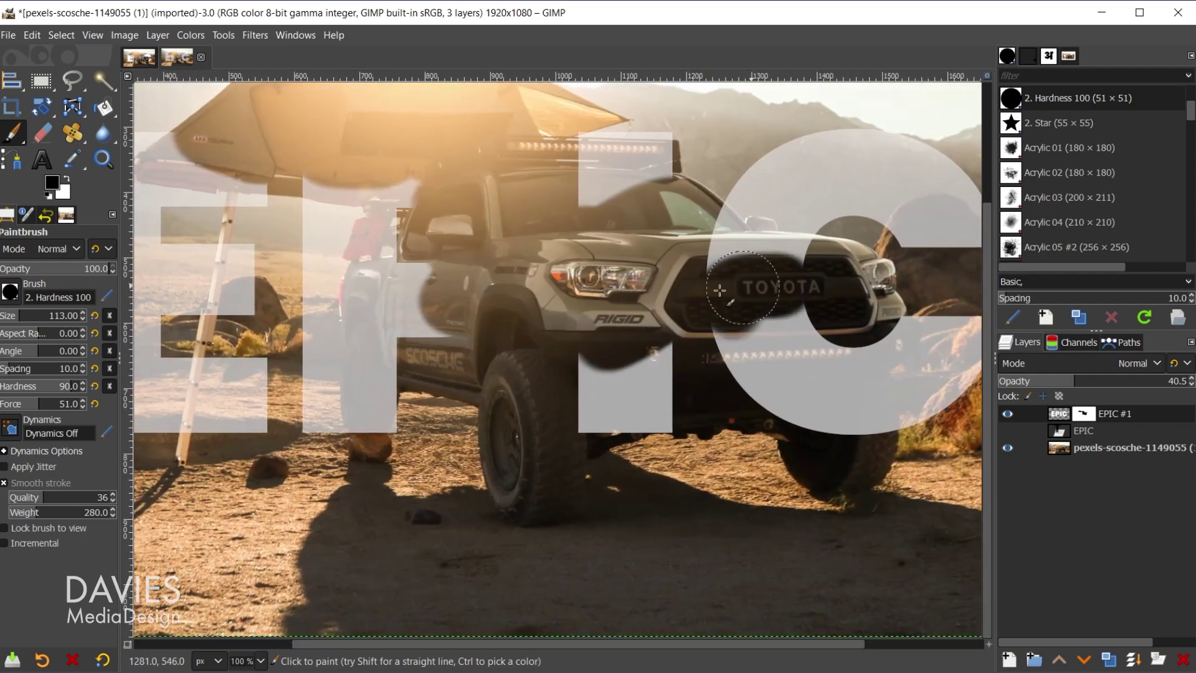
{"action": "mouse_move", "coordinate": [712, 342]}
{"action": "left_mouse_down"}
{"action": "mouse_move", "coordinate": [862, 368]}
{"action": "mouse_move", "coordinate": [829, 324]}
{"action": "mouse_move", "coordinate": [797, 318]}
{"action": "mouse_move", "coordinate": [844, 337]}
{"action": "left_mouse_up"}
Paint white to restore part of the C below the light bar, then return to black
{"action": "key", "text": "x"}
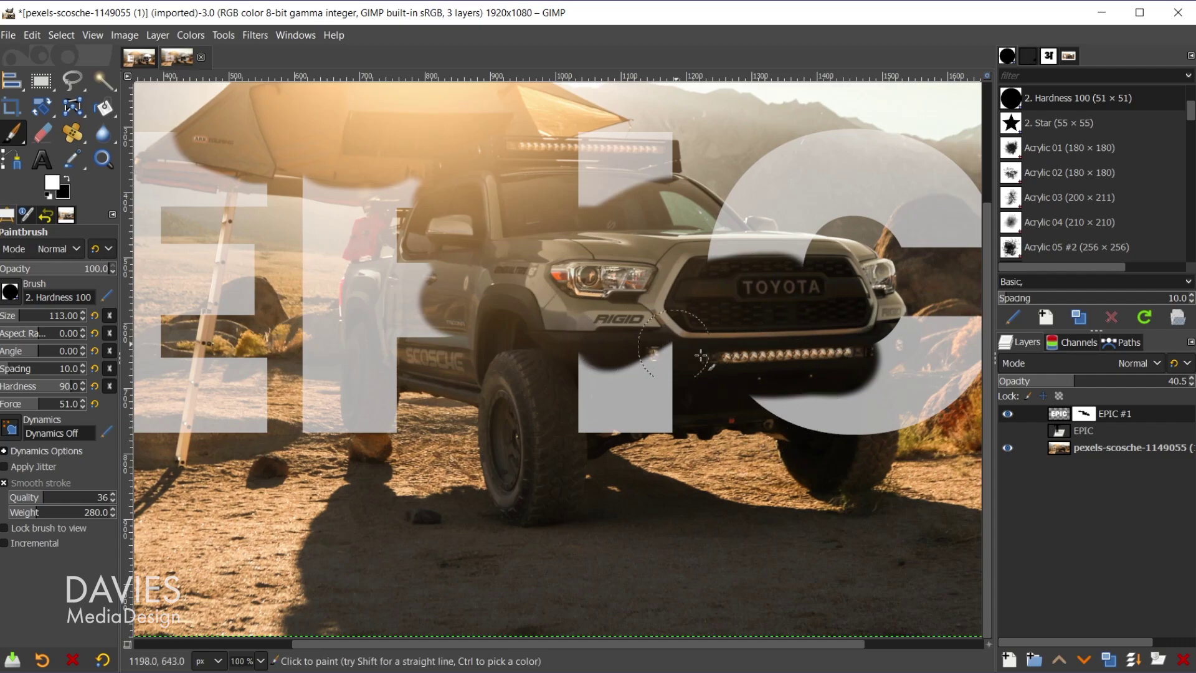
{"action": "left_click_drag", "start_coordinate": [764, 411], "coordinate": [732, 406]}
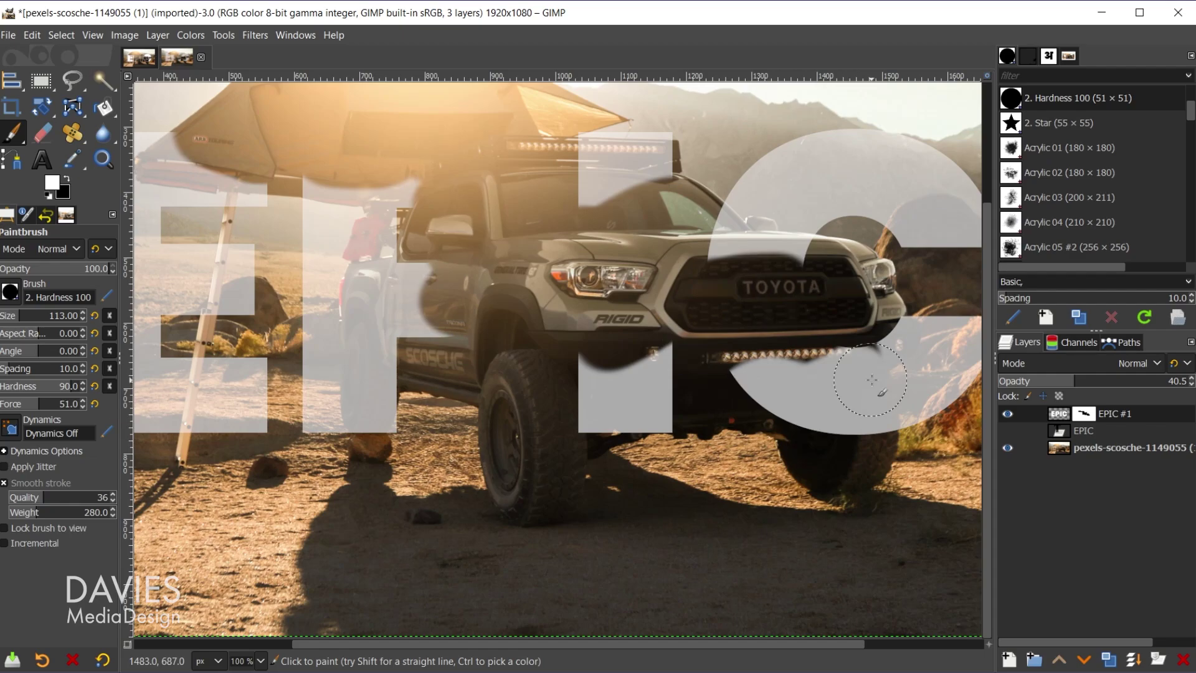
{"action": "key", "text": "x"}
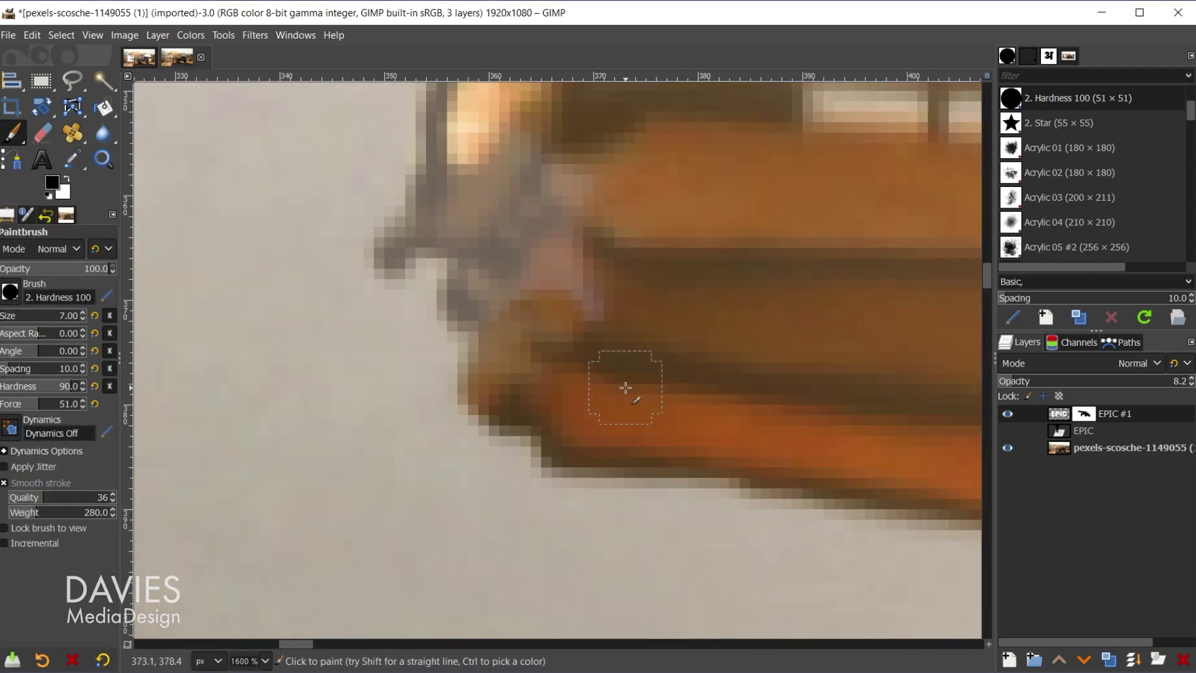
Raise and lower EPIC #1 opacity to inspect the mask edges
{"action": "scroll", "coordinate": [672, 272], "scroll_direction": "down", "scroll_amount": 7}
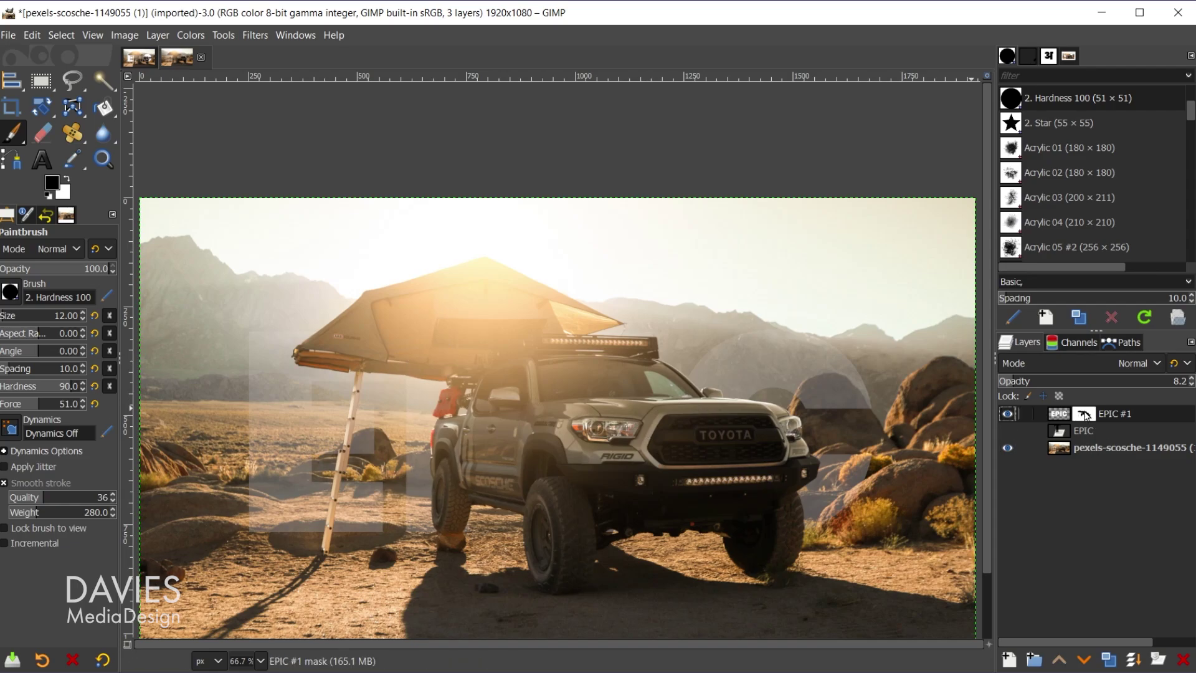
{"action": "left_click_drag", "start_coordinate": [1038, 381], "coordinate": [1188, 394]}
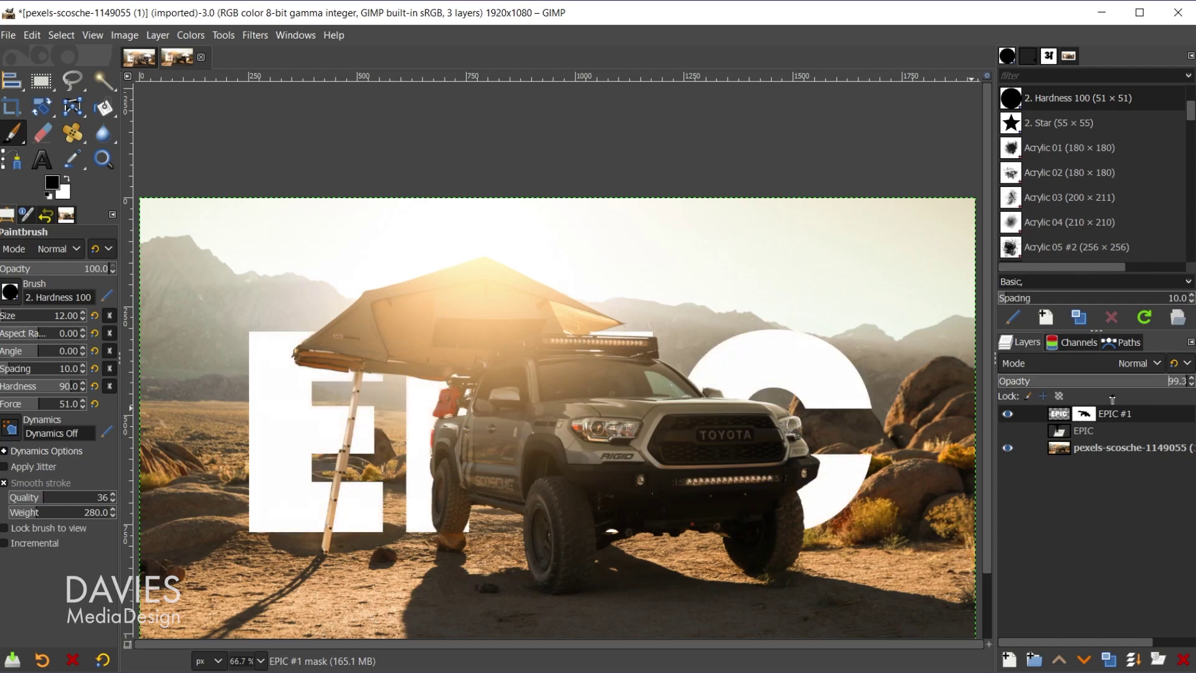
{"action": "mouse_move", "coordinate": [1112, 400]}
{"action": "left_mouse_down"}
{"action": "mouse_move", "coordinate": [1010, 406]}
{"action": "mouse_move", "coordinate": [1089, 381]}
{"action": "mouse_move", "coordinate": [1058, 391]}
{"action": "mouse_move", "coordinate": [1133, 392]}
{"action": "mouse_move", "coordinate": [1028, 404]}
{"action": "mouse_move", "coordinate": [1119, 397]}
{"action": "left_mouse_up"}
{"action": "scroll", "coordinate": [847, 448], "scroll_direction": "up", "scroll_amount": 2}
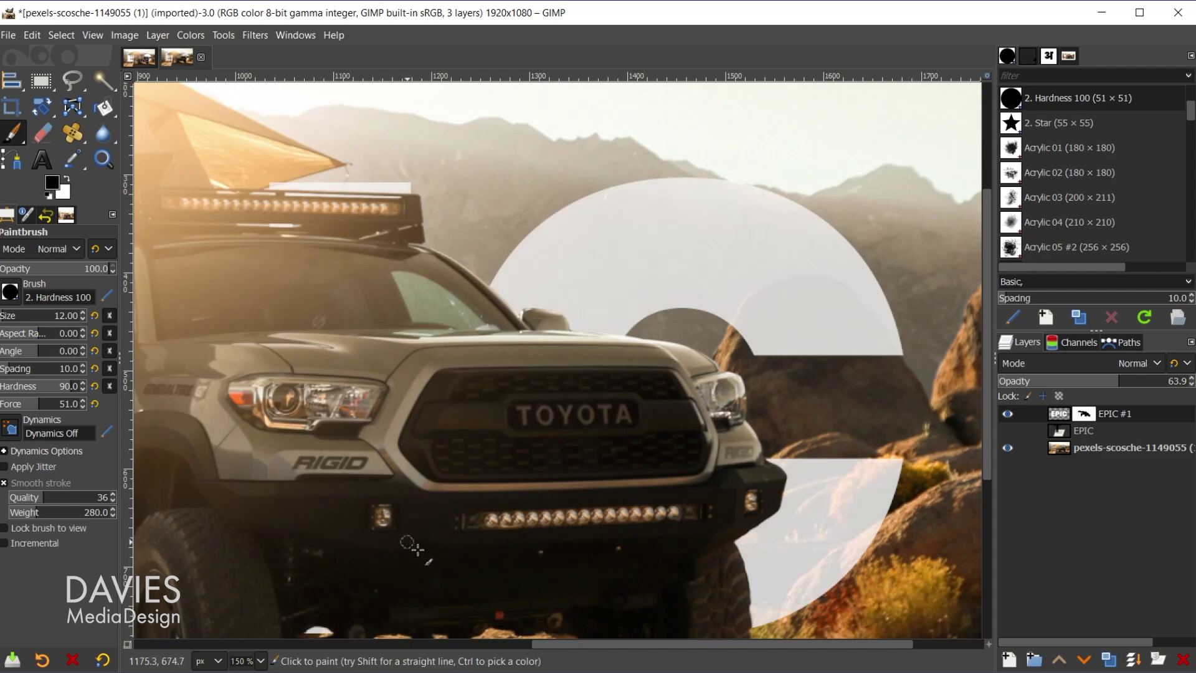
{"action": "key", "text": "ctrl"}
{"action": "scroll", "coordinate": [423, 488], "scroll_direction": "down", "scroll_amount": 1}
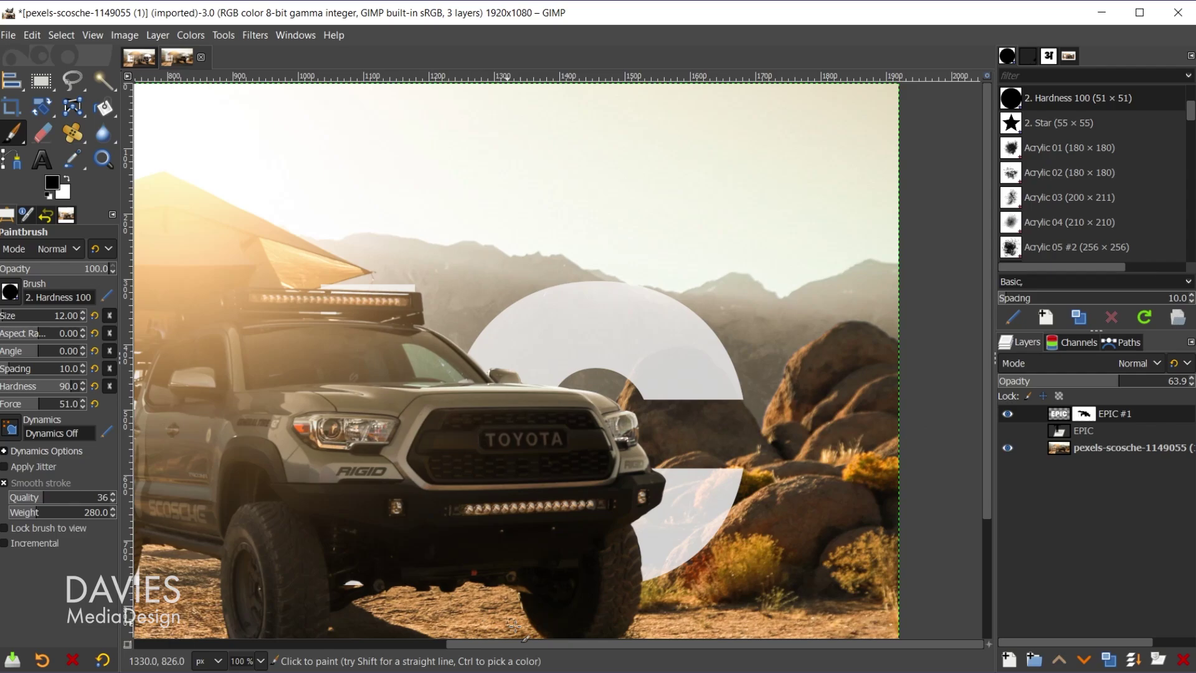
{"action": "left_click_drag", "start_coordinate": [530, 653], "coordinate": [290, 652]}
Set EPIC #1 opacity back to 100% and zoom out to 66.7%
{"action": "left_click_drag", "start_coordinate": [1091, 387], "coordinate": [996, 396]}
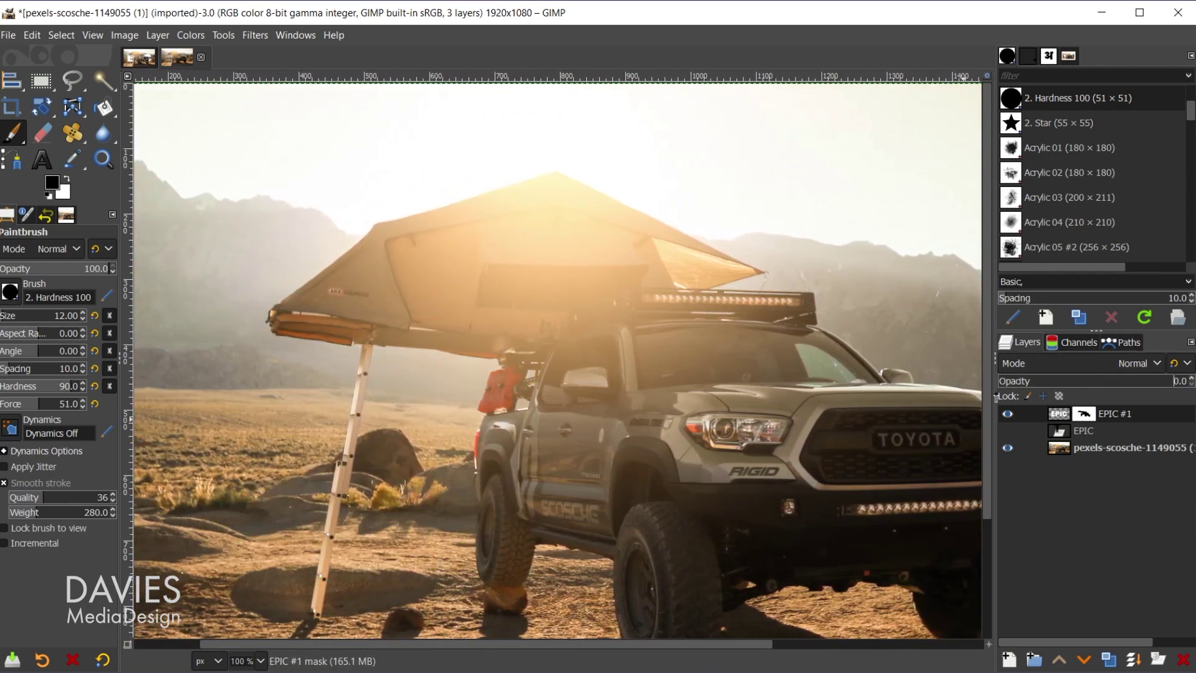
{"action": "left_click", "coordinate": [1142, 382]}
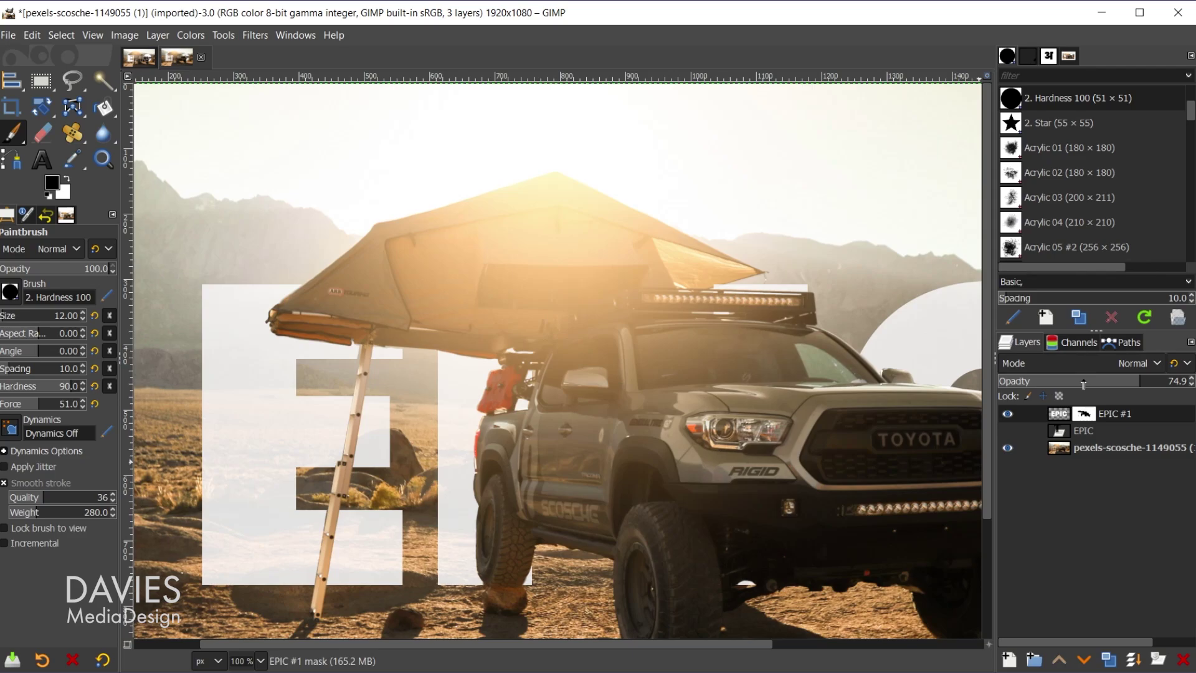
{"action": "left_click_drag", "start_coordinate": [1084, 384], "coordinate": [1187, 384]}
{"action": "key", "text": "minus"}
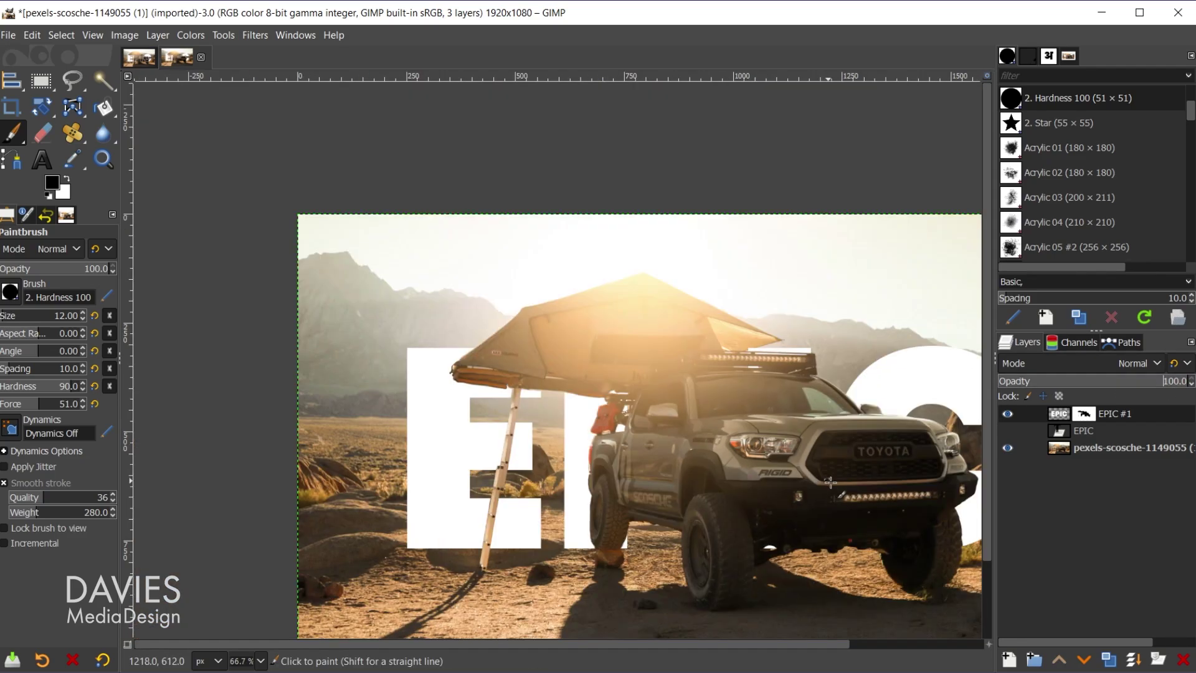
{"action": "left_click_drag", "start_coordinate": [832, 643], "coordinate": [966, 644]}
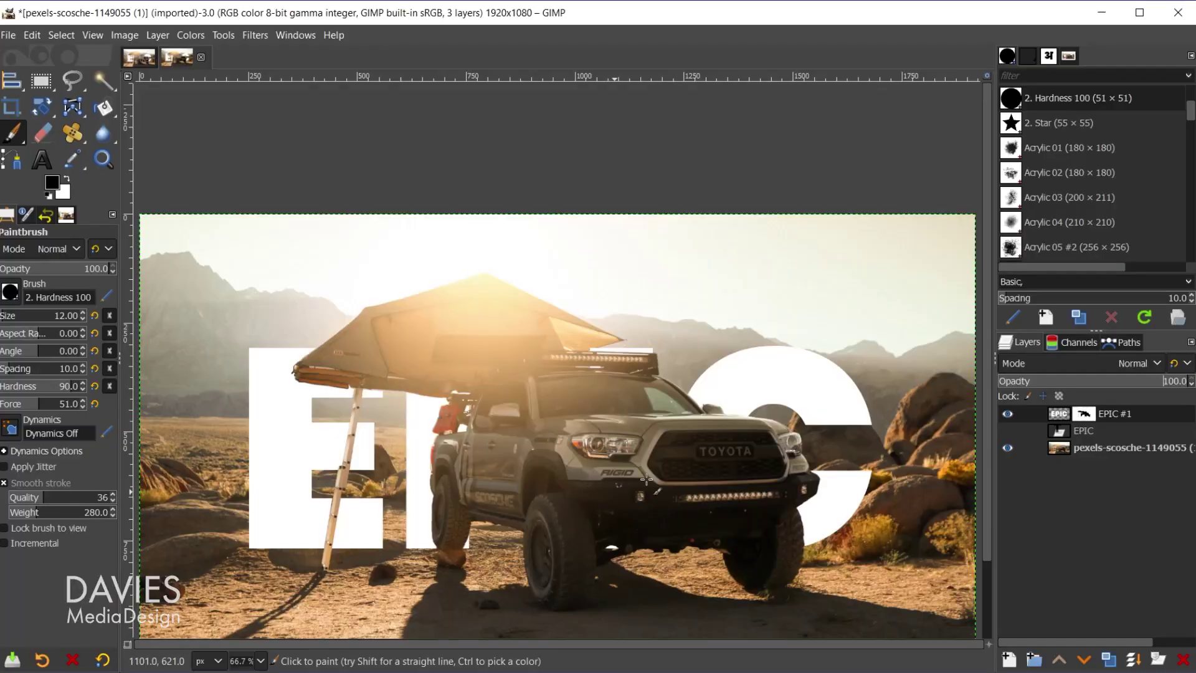
Use Alpha to Selection on the plain EPIC layer, then hide EPIC and activate EPIC #1
{"action": "left_click", "coordinate": [1061, 434]}
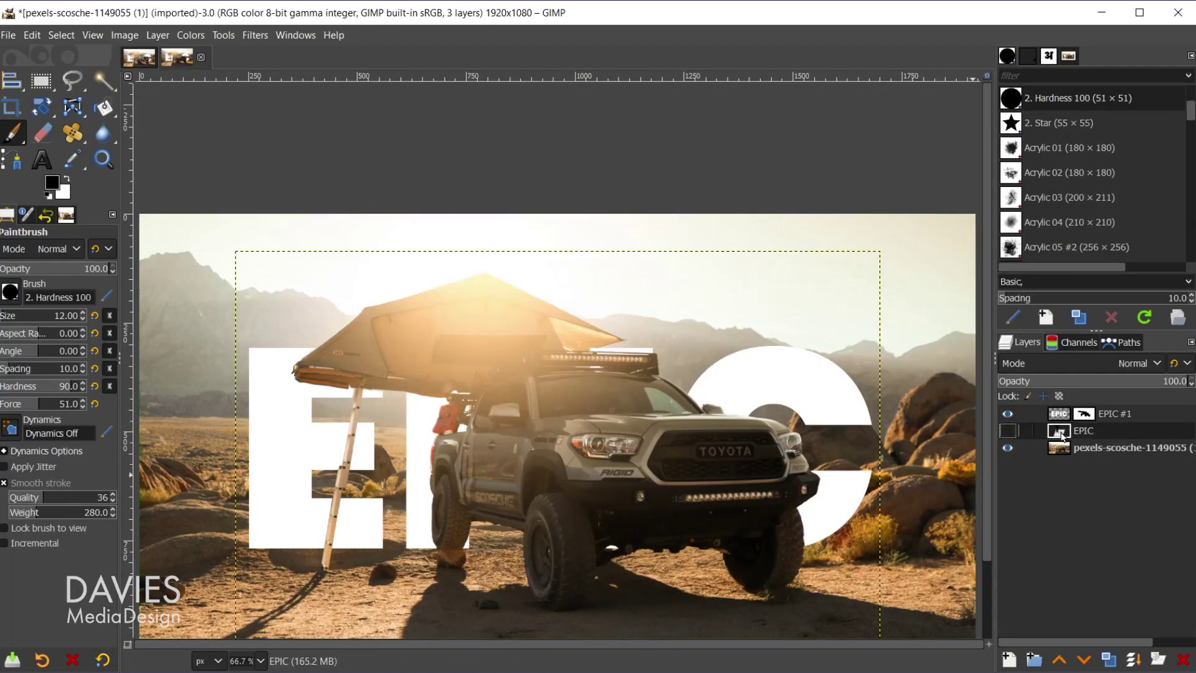
{"action": "left_click", "coordinate": [1007, 431]}
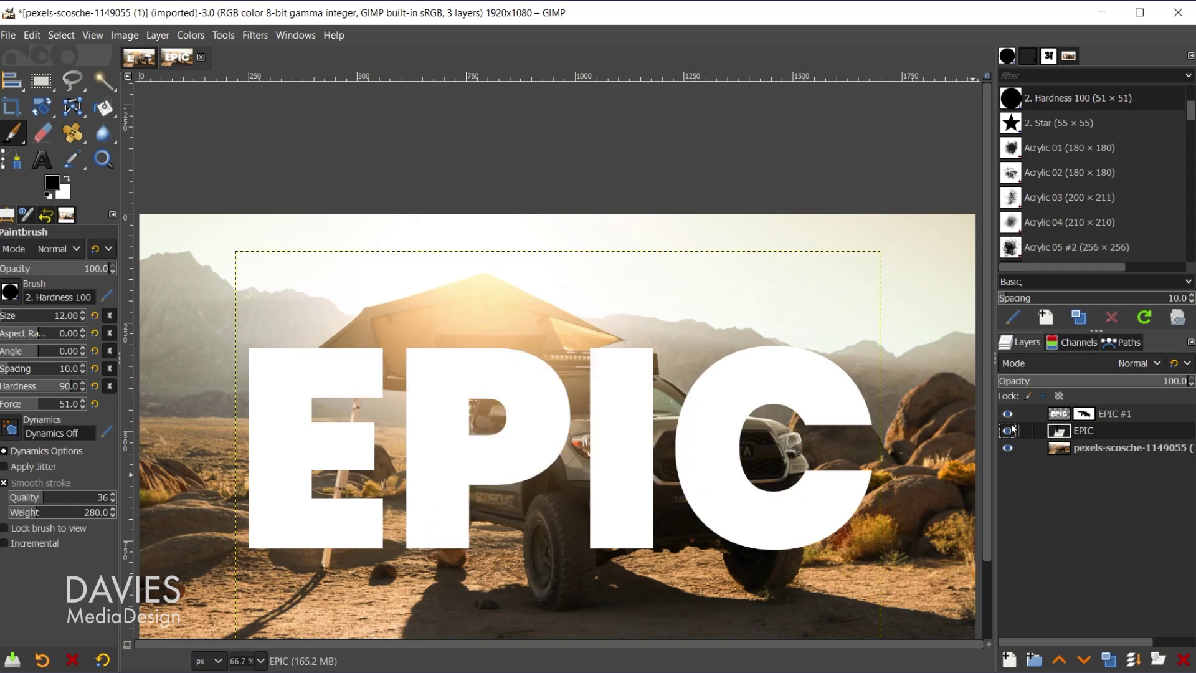
{"action": "left_click", "coordinate": [1060, 434], "text": "alt"}
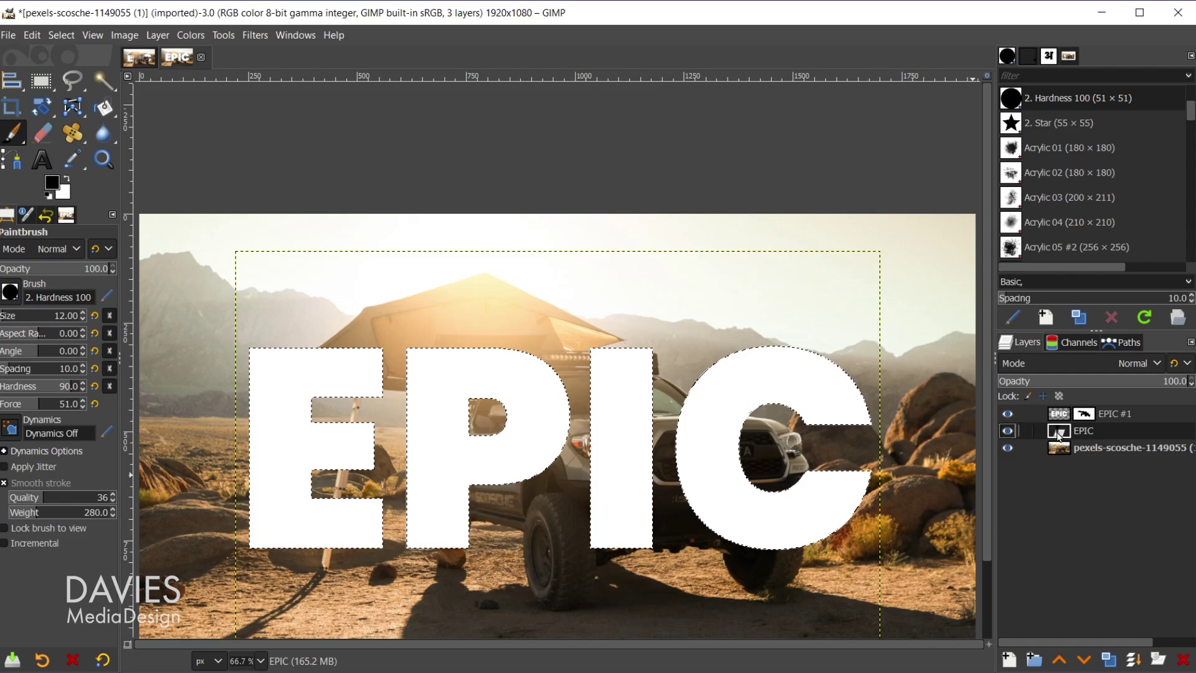
{"action": "left_click", "coordinate": [159, 36]}
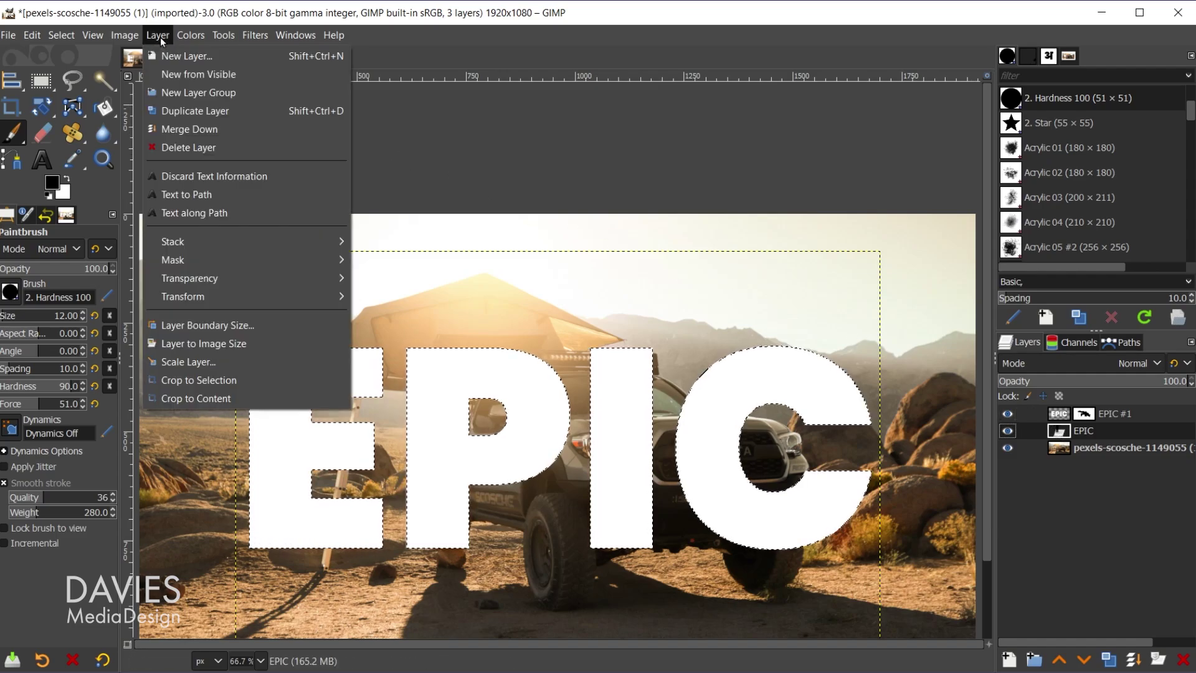
{"action": "mouse_move", "coordinate": [217, 281]}
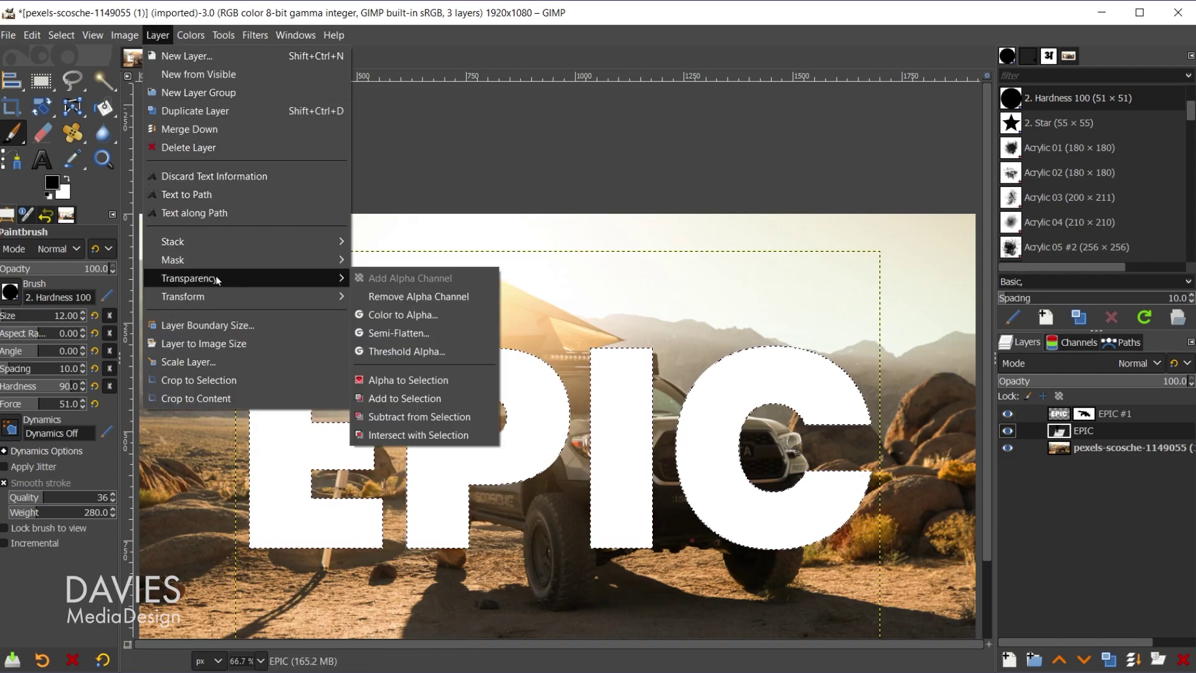
{"action": "left_click", "coordinate": [439, 381]}
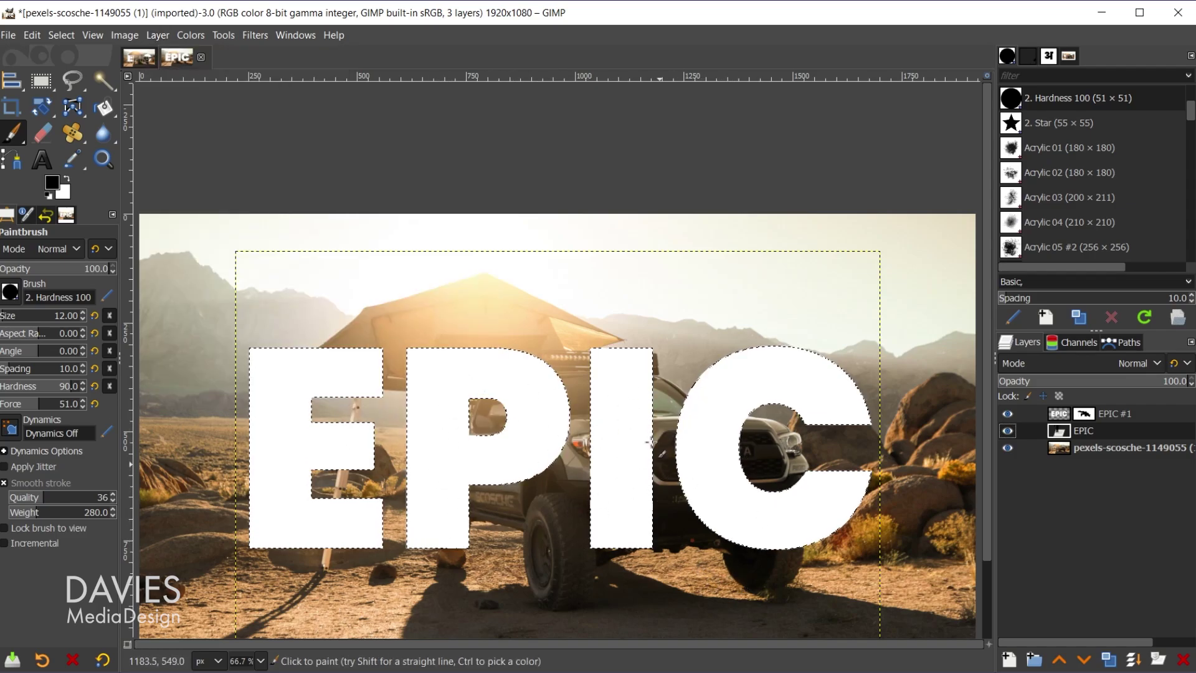
{"action": "left_click", "coordinate": [1008, 430]}
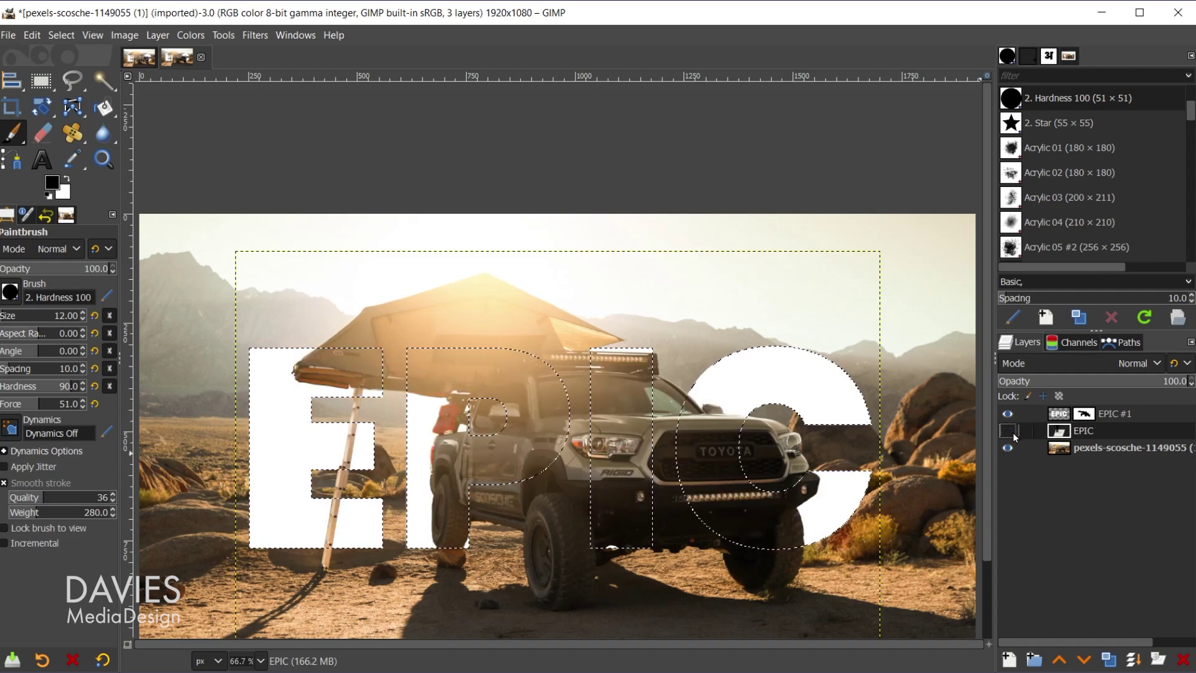
{"action": "left_click", "coordinate": [1061, 419]}
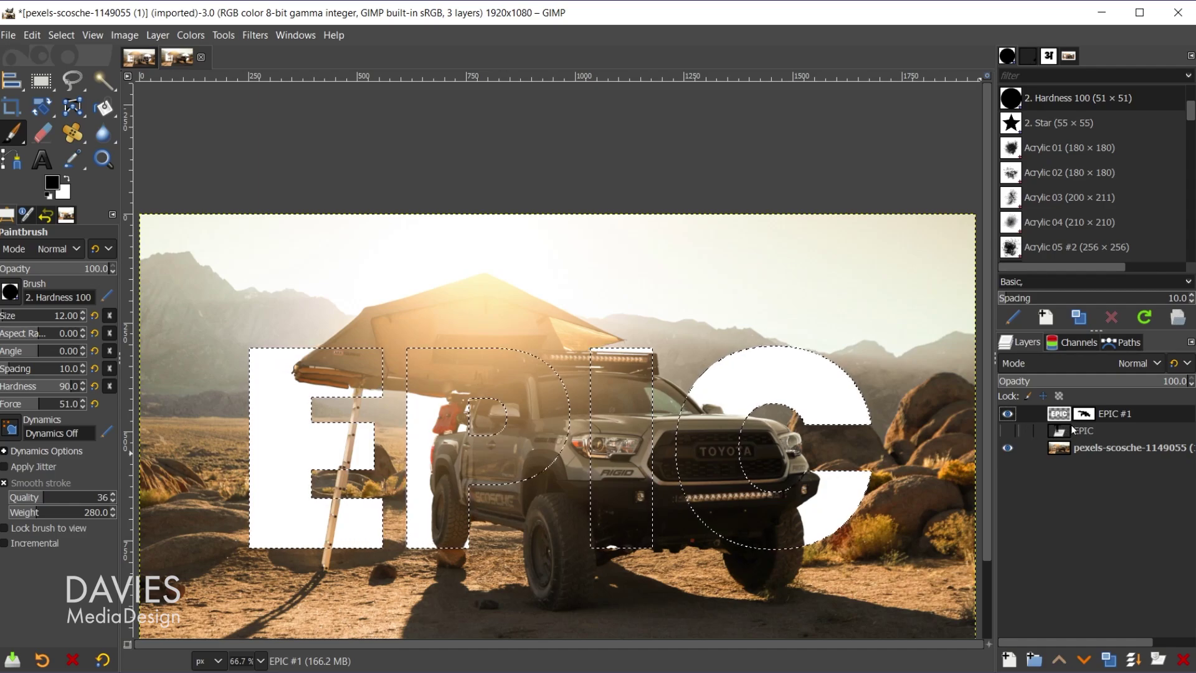
Create a transparent 'Stroke' layer and convert the letter selection into a path named Selection
{"action": "left_click", "coordinate": [1009, 660]}
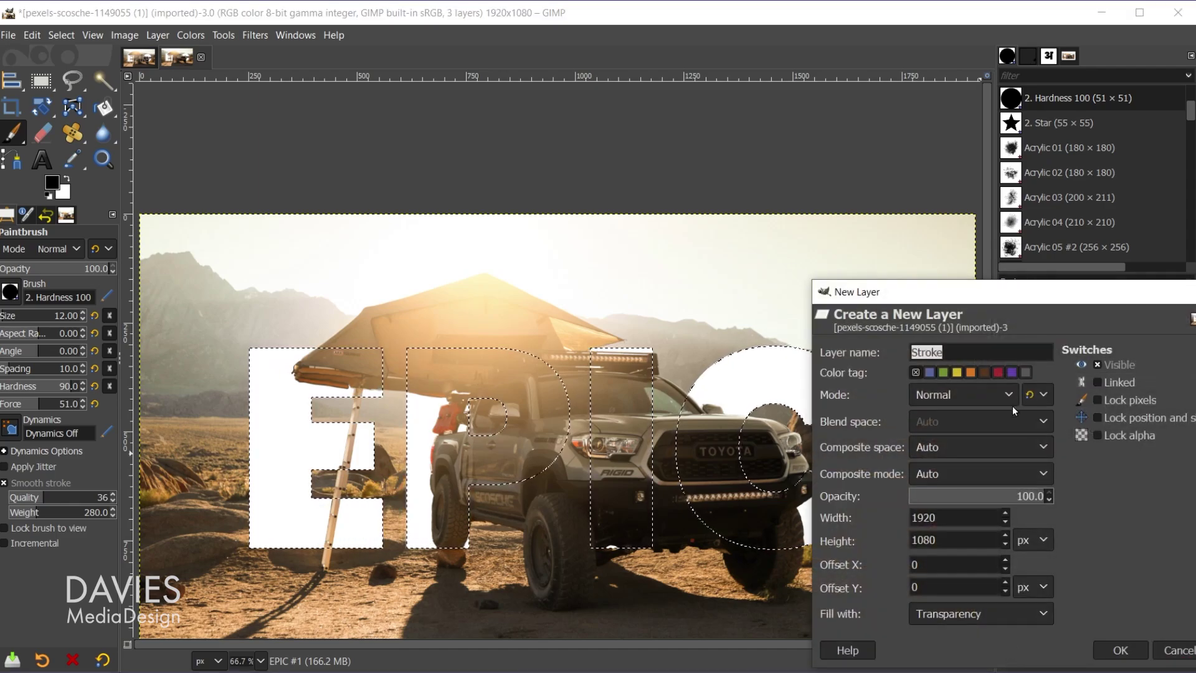
{"action": "left_click_drag", "start_coordinate": [998, 301], "coordinate": [897, 93]}
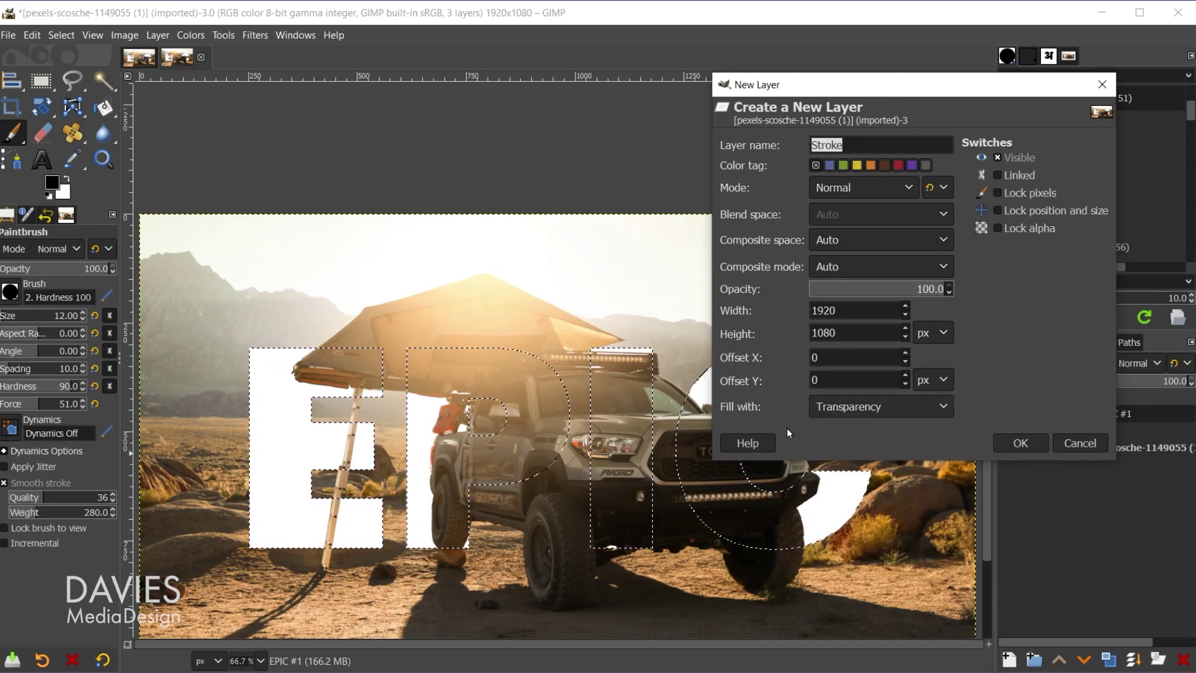
{"action": "left_click", "coordinate": [1020, 443]}
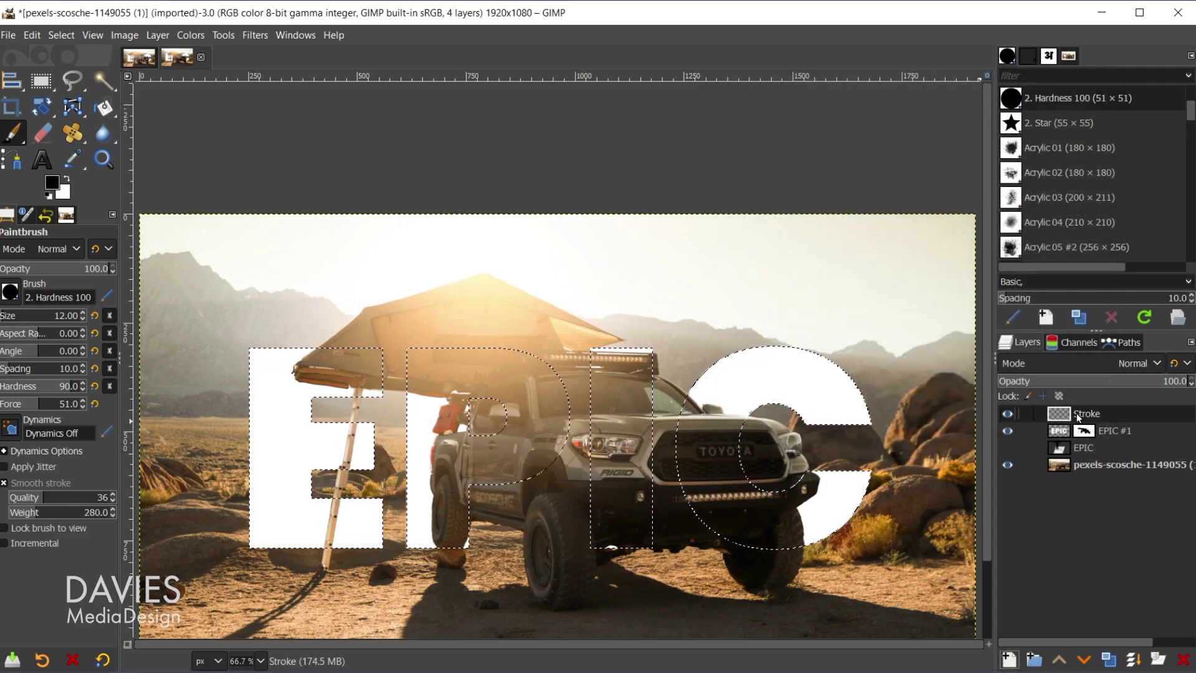
{"action": "left_click", "coordinate": [1125, 343]}
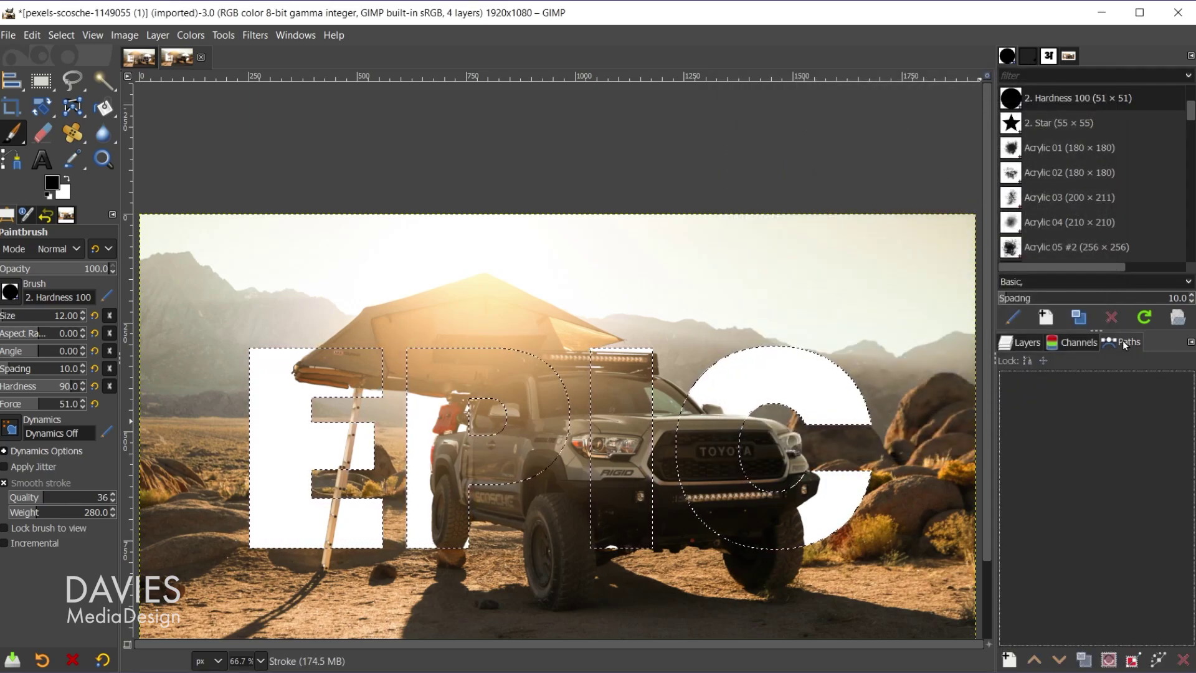
{"action": "left_click", "coordinate": [1133, 661]}
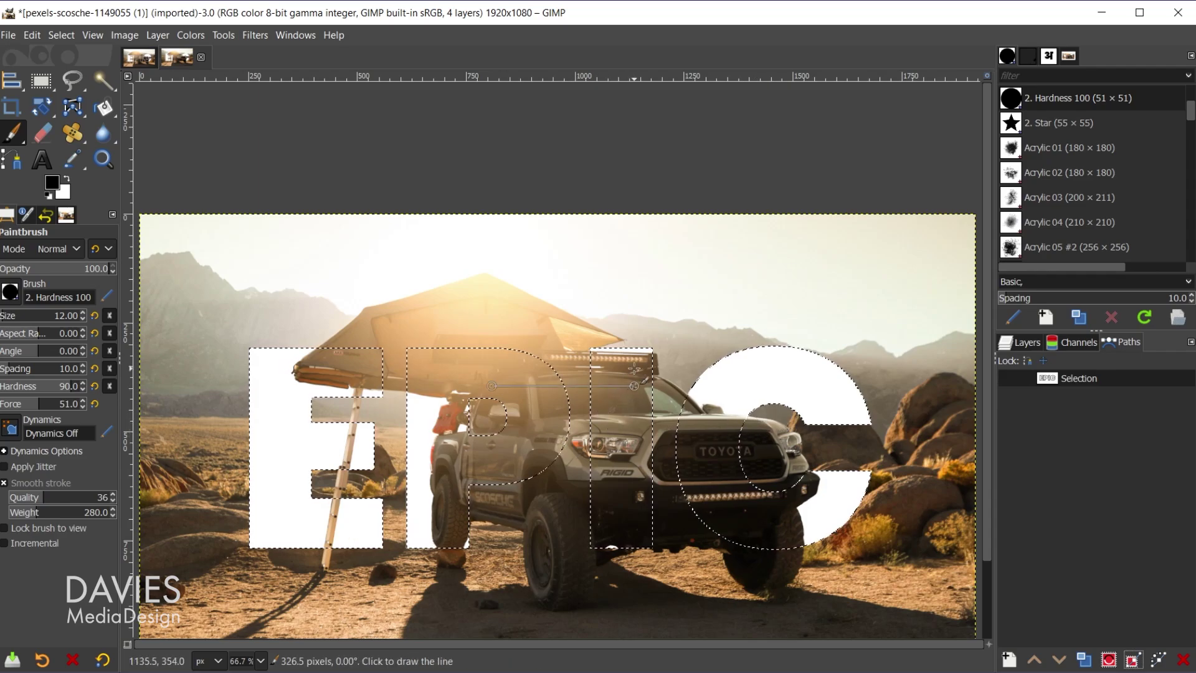
Select none, make the Selection path visible on the canvas and swap the foreground to white
{"action": "key", "text": "ctrl+shift+a"}
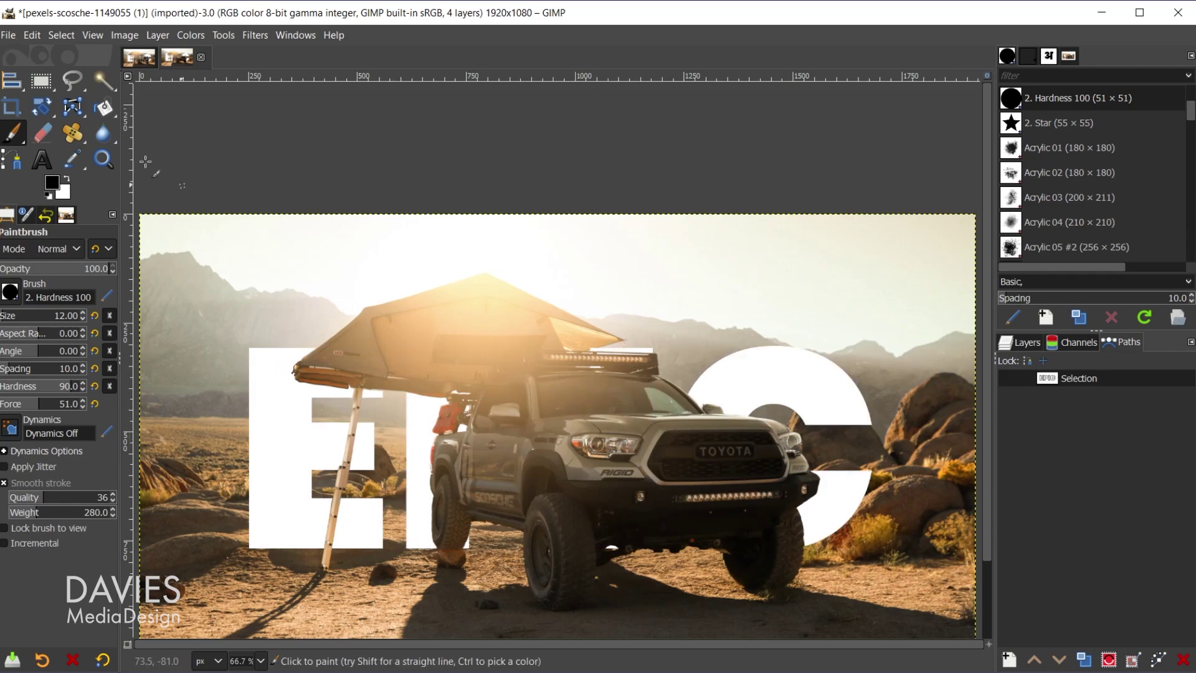
{"action": "left_click", "coordinate": [61, 35]}
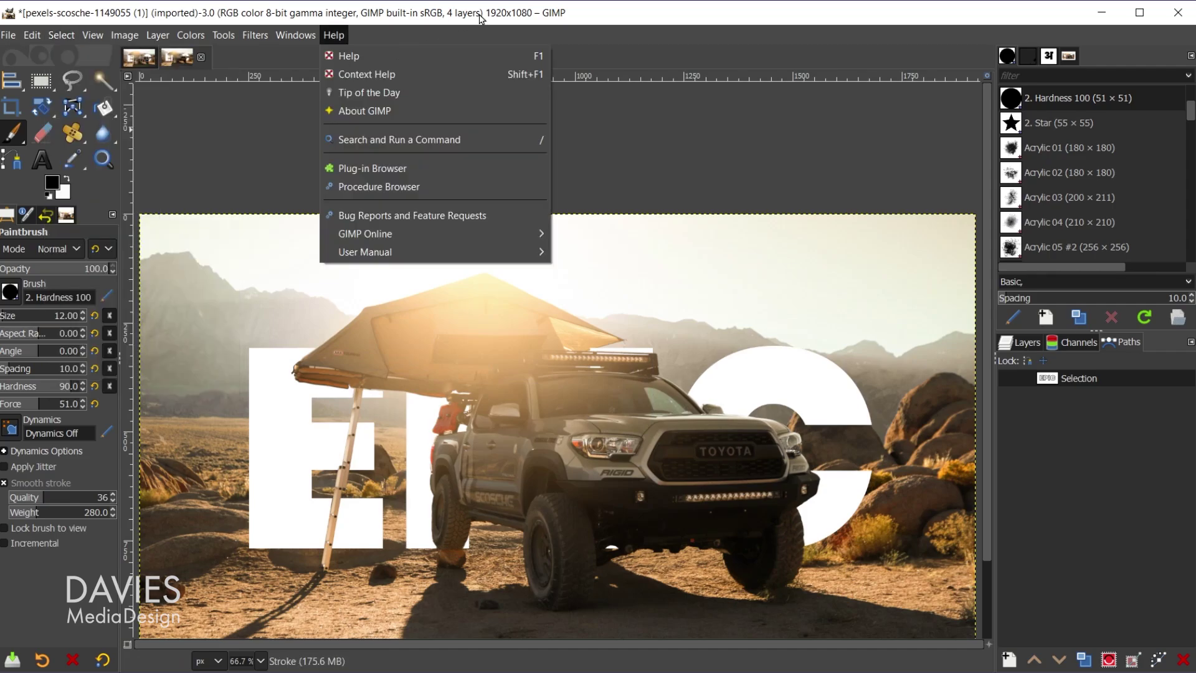
{"action": "left_click", "coordinate": [547, 106]}
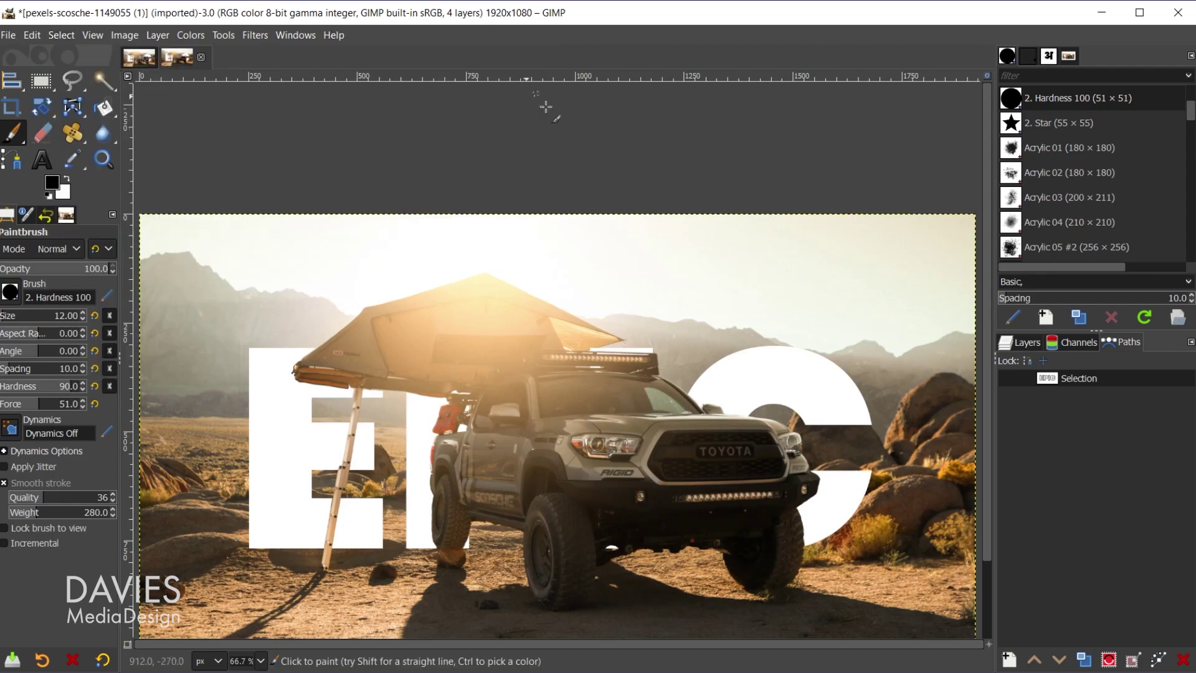
{"action": "left_click", "coordinate": [1009, 379]}
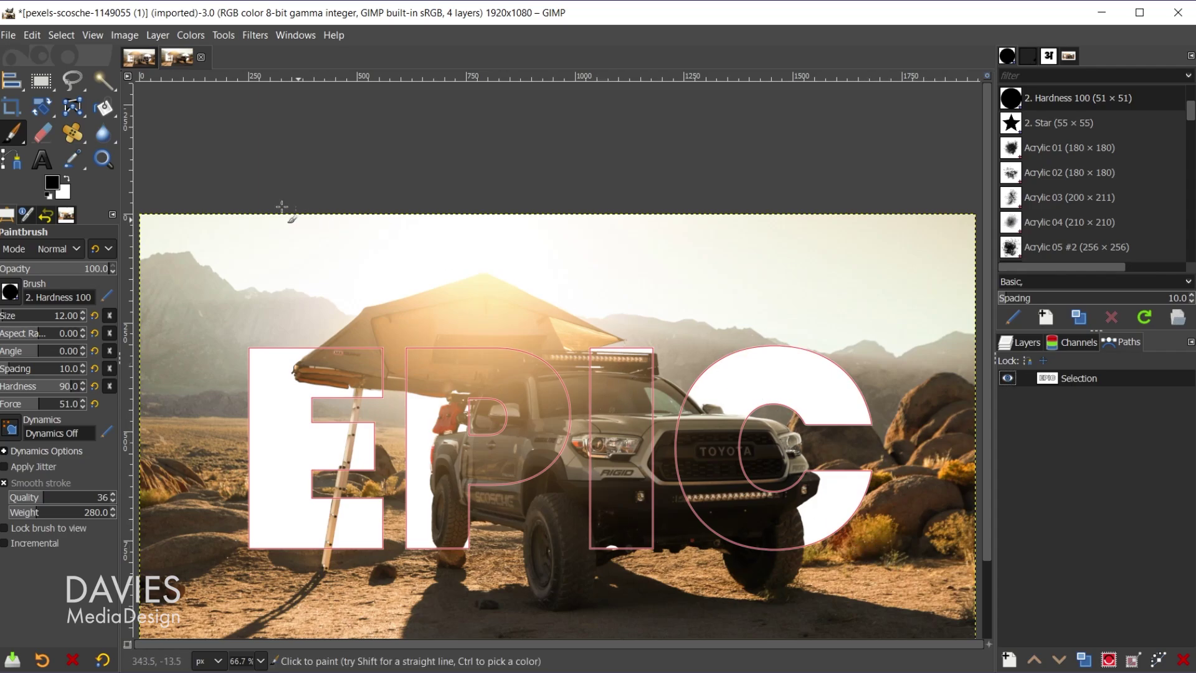
{"action": "left_click", "coordinate": [67, 180]}
{"action": "left_click", "coordinate": [1160, 658]}
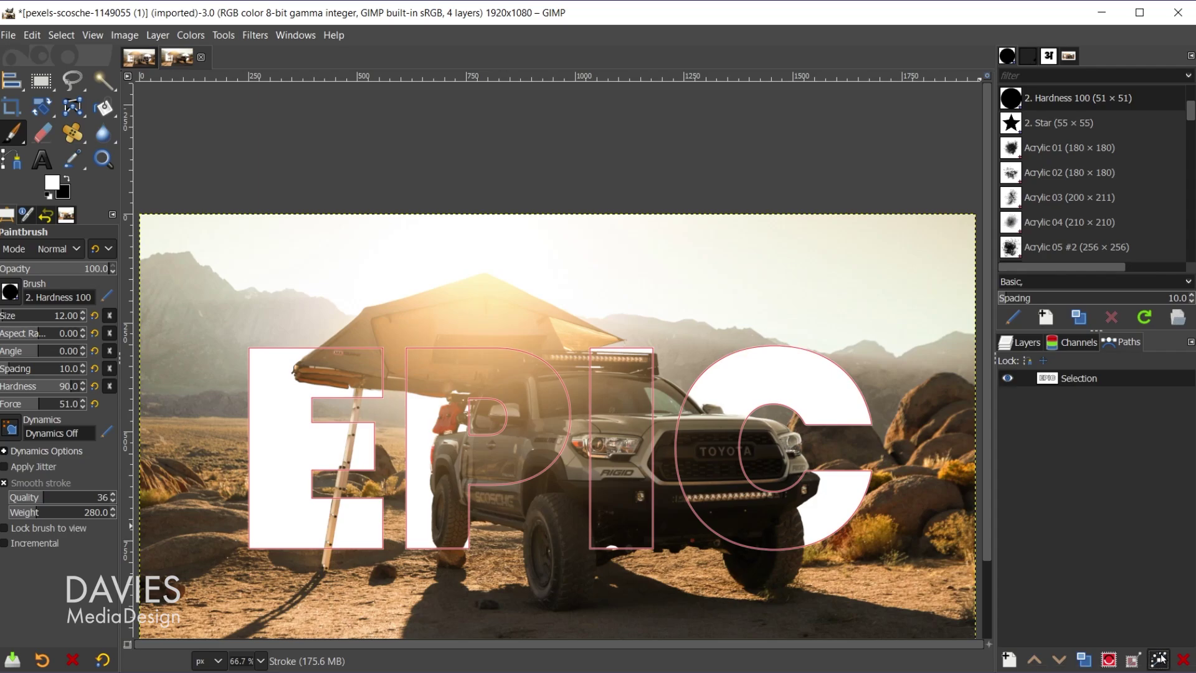
Stroke the Selection path with a 5 px solid white line using the Line dash preset
{"action": "left_click_drag", "start_coordinate": [1070, 412], "coordinate": [943, 177]}
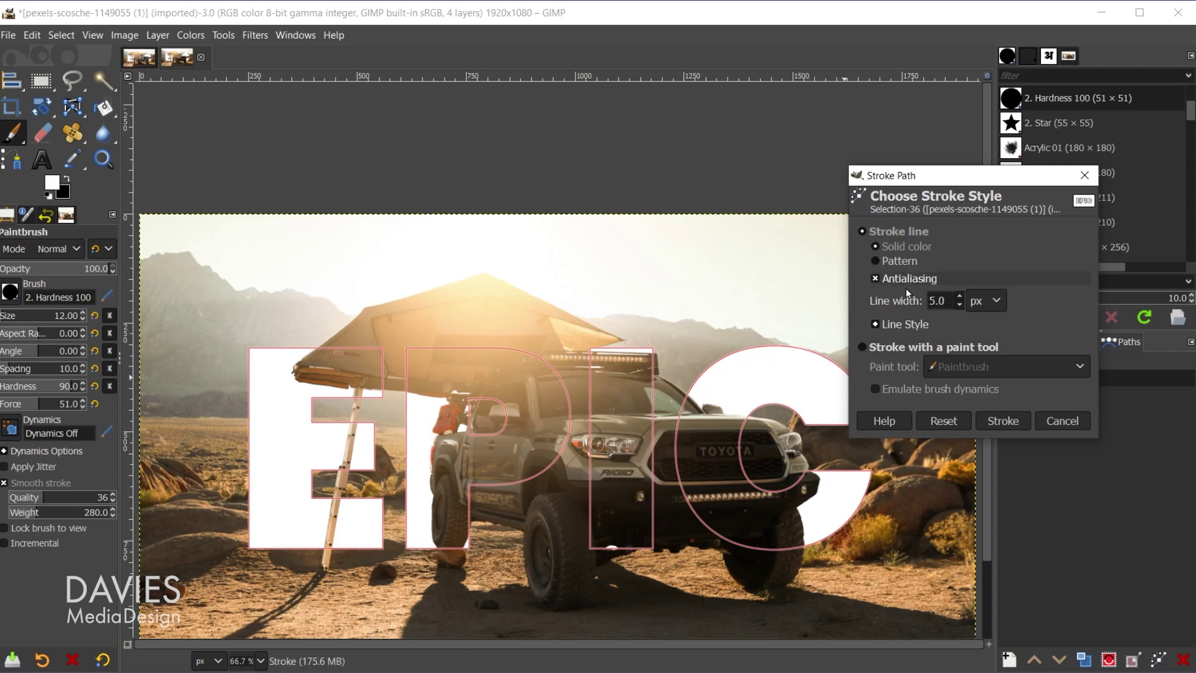
{"action": "left_click", "coordinate": [906, 324]}
{"action": "left_click", "coordinate": [991, 416]}
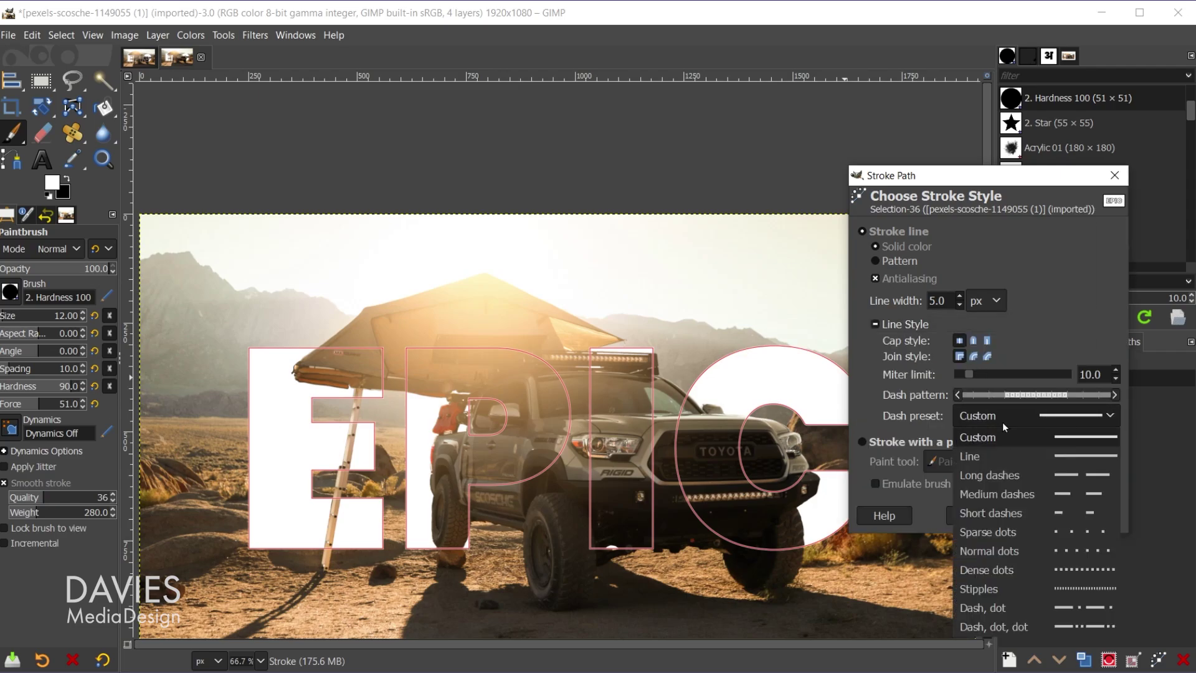
{"action": "left_click", "coordinate": [1007, 451]}
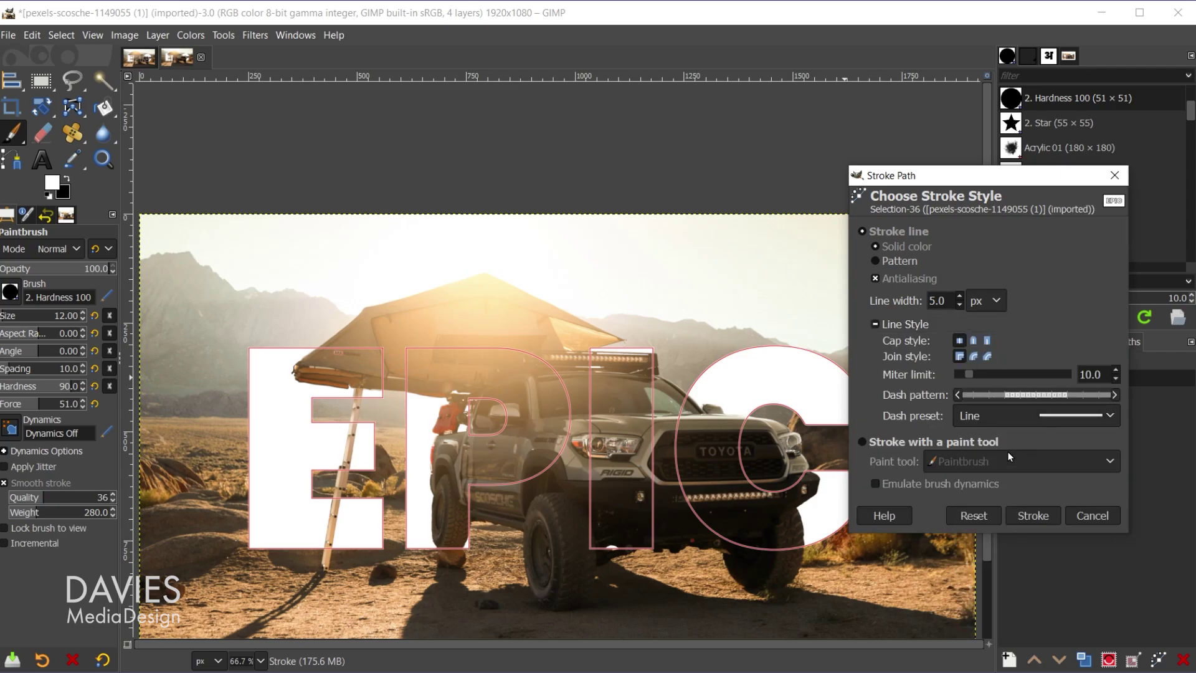
{"action": "left_click", "coordinate": [1042, 514]}
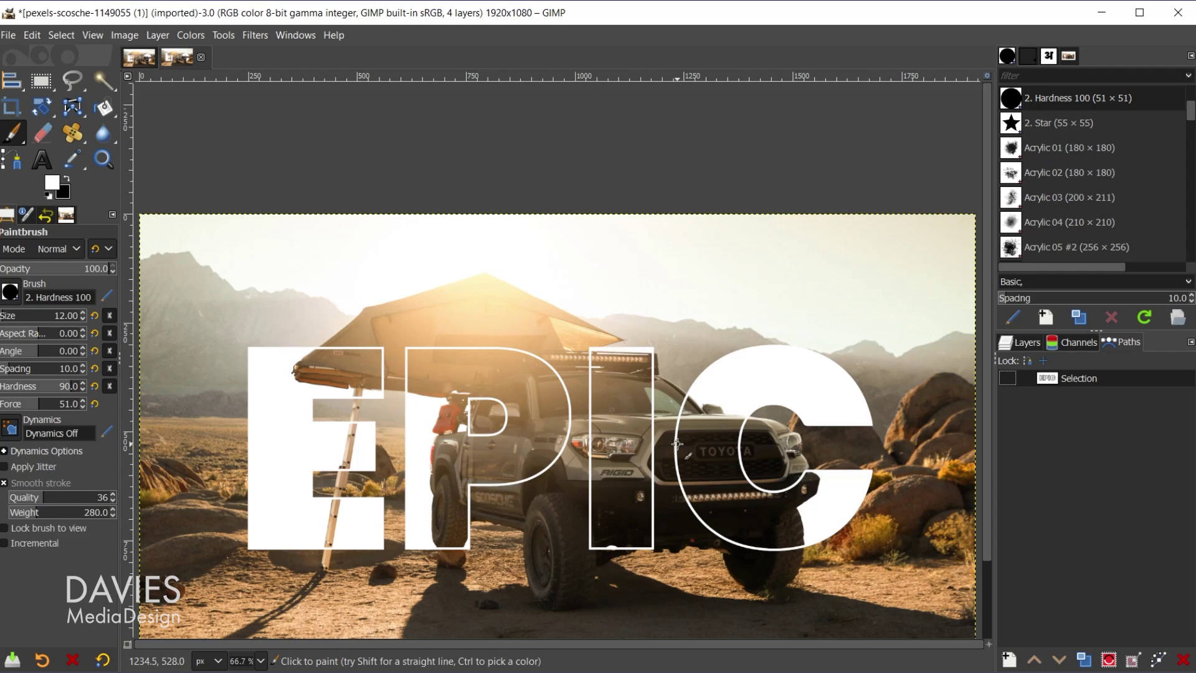
Show the Layers list again and zoom out to 50%
{"action": "key", "text": "ctrl+l"}
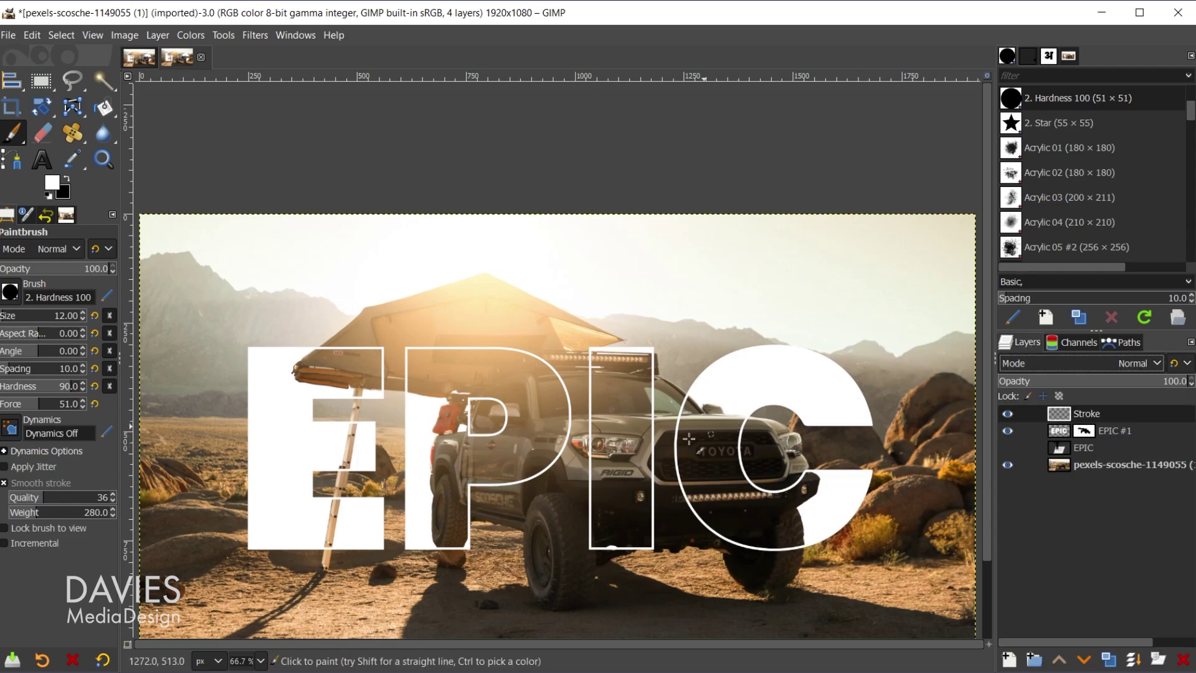
{"action": "key", "text": "minus"}
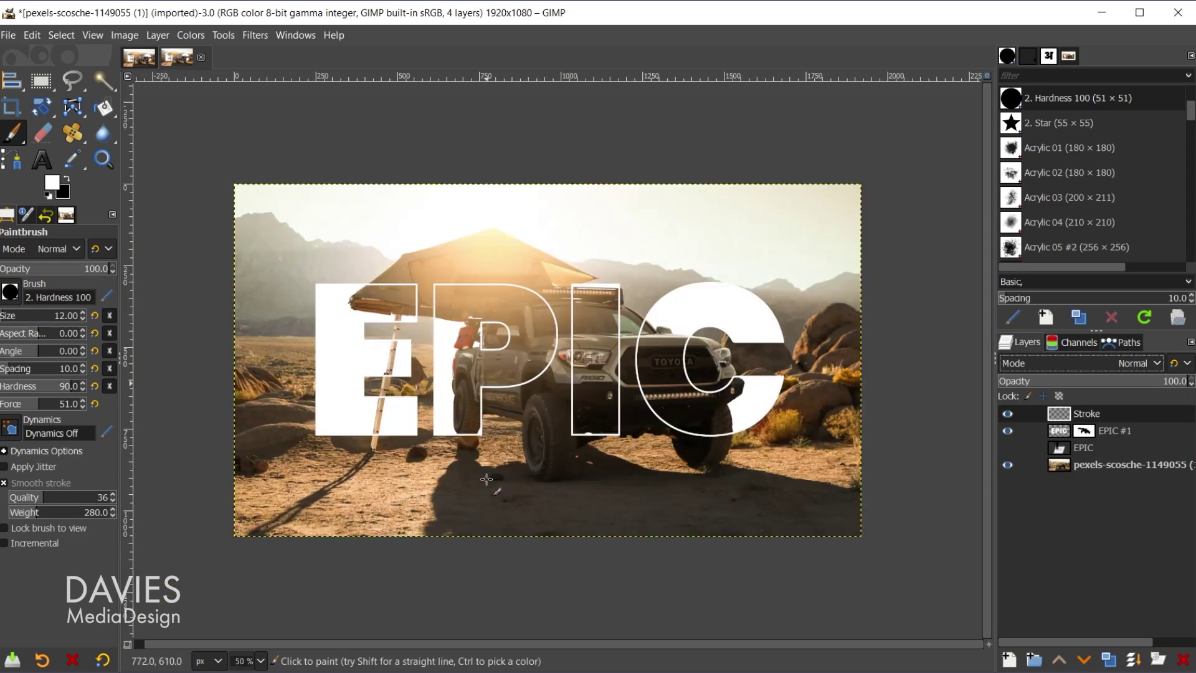